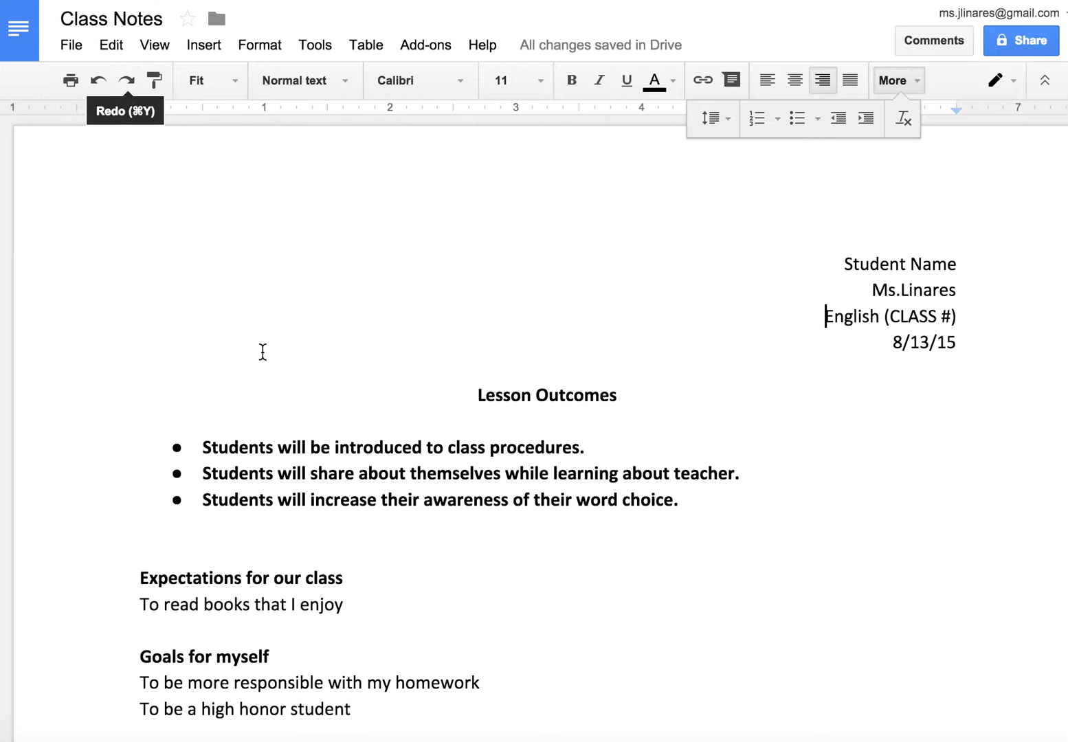
- Select all the Class Notes text with Ctrl+A and delete it
left_click(282, 384)
key("ctrl+a")
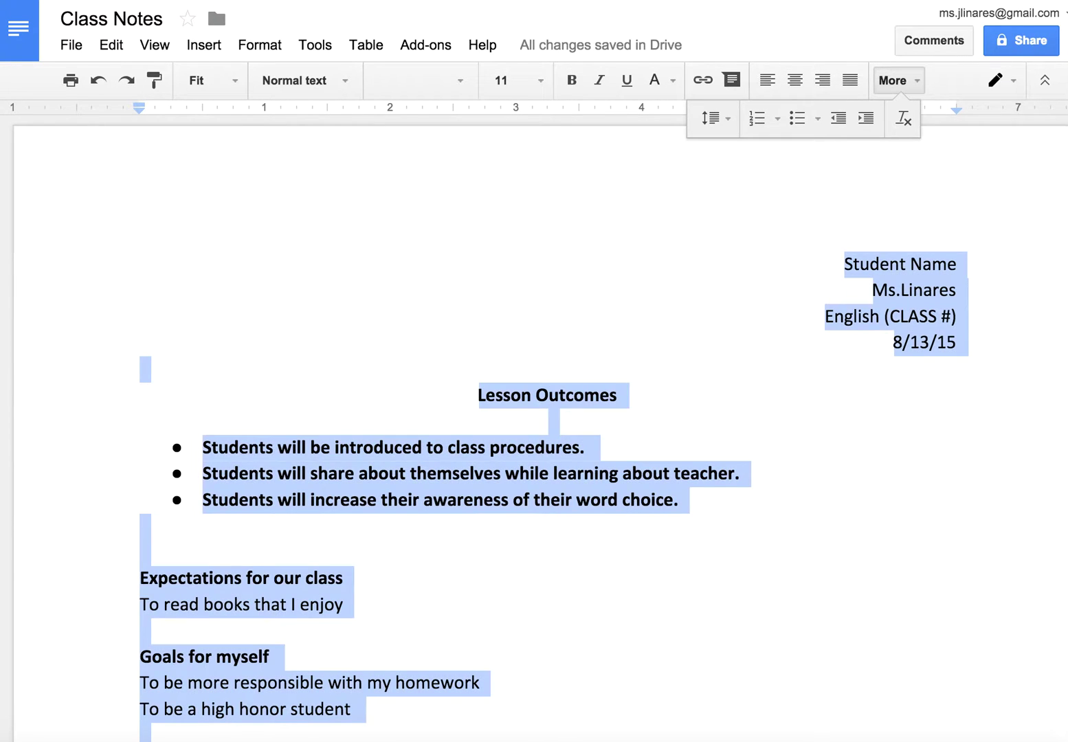
key("Delete")
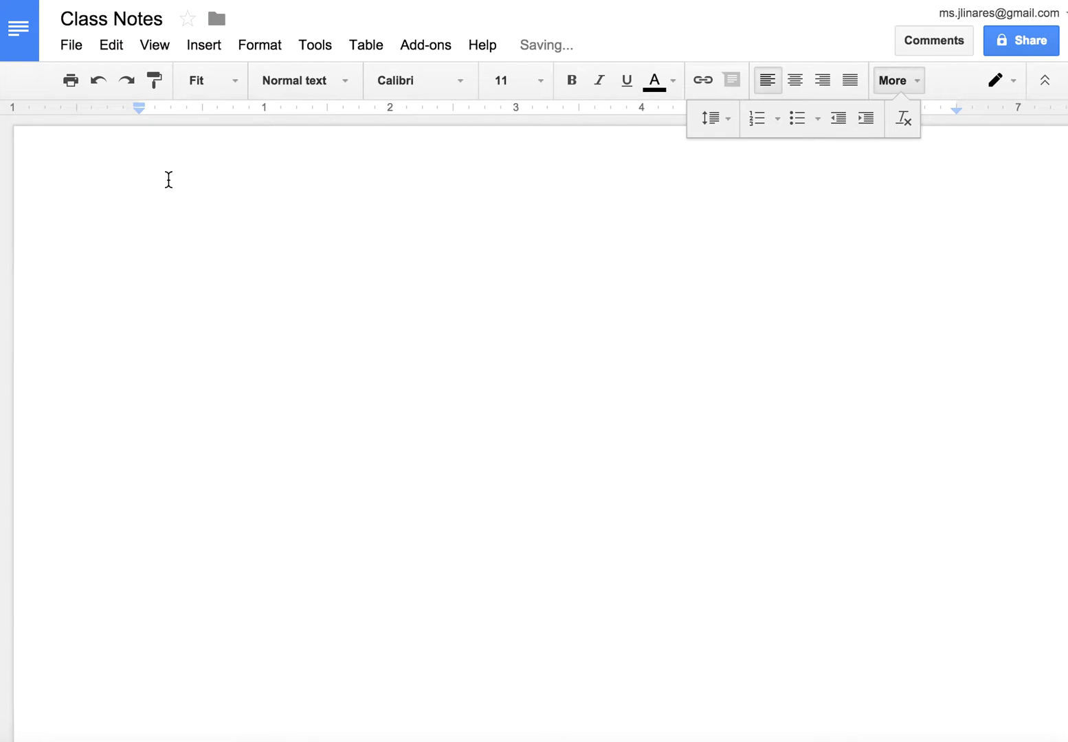
- Undo the deletion to restore all the notes, then bring up the zoom levels list
left_click(104, 86)
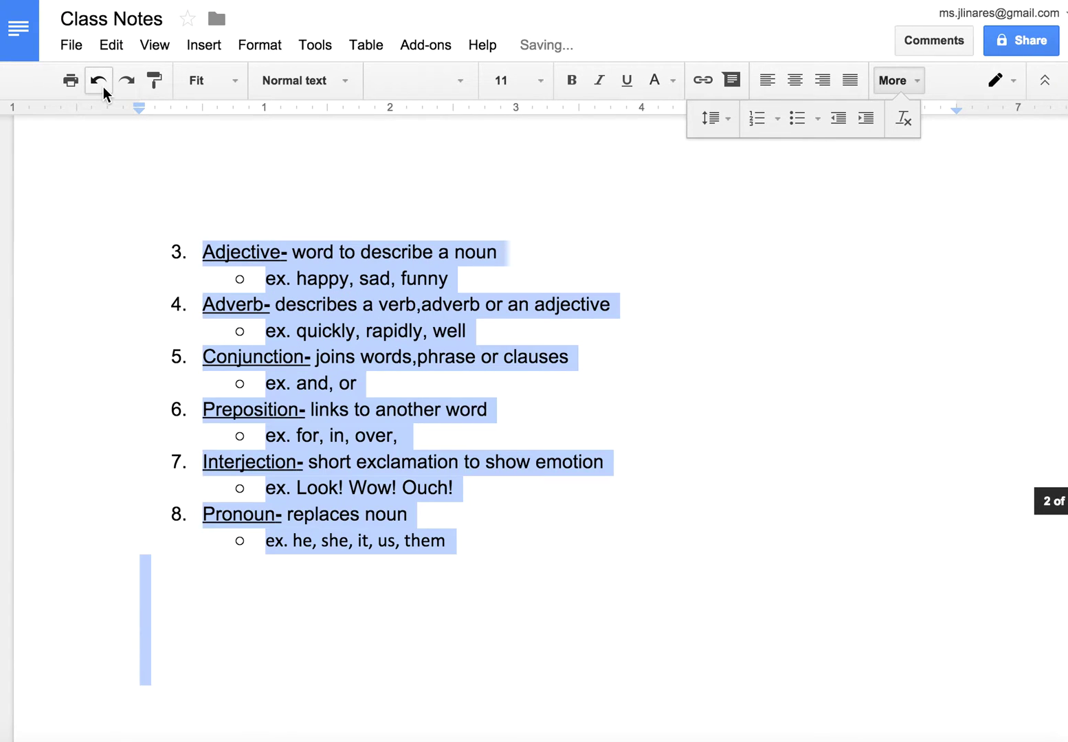
left_click(643, 440)
scroll(642, 440, "up", 10)
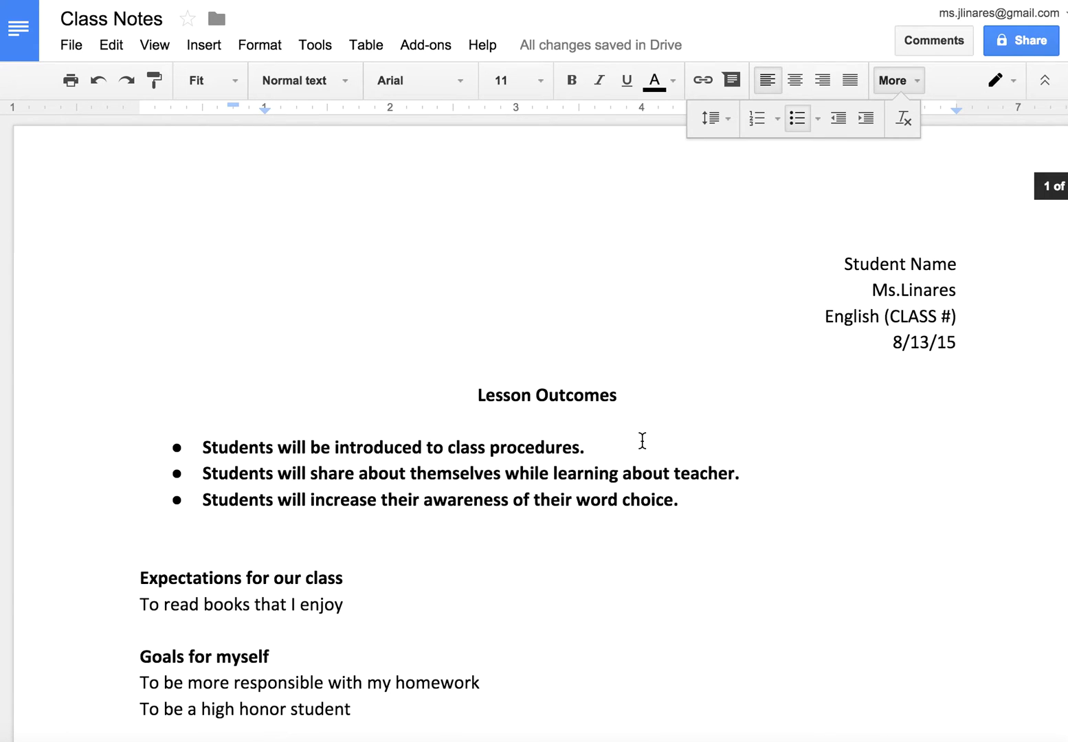
left_click(236, 81)
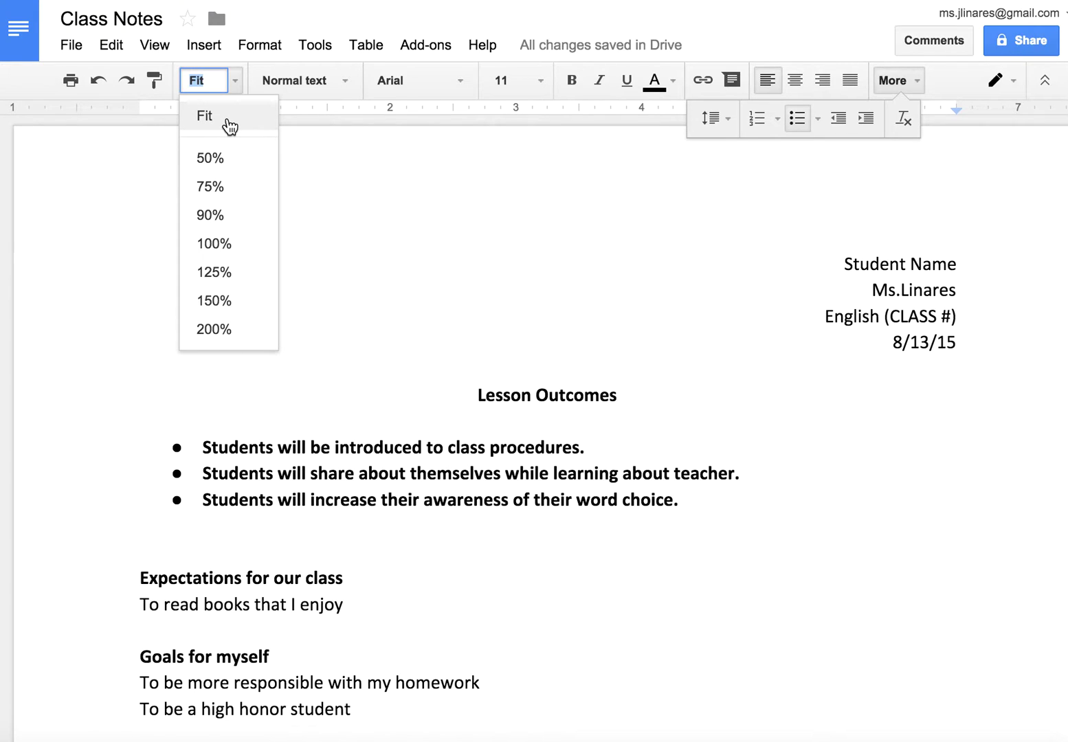
- Zoom out to 50% to see whole pages, then switch the zoom back to Fit
left_click(234, 174)
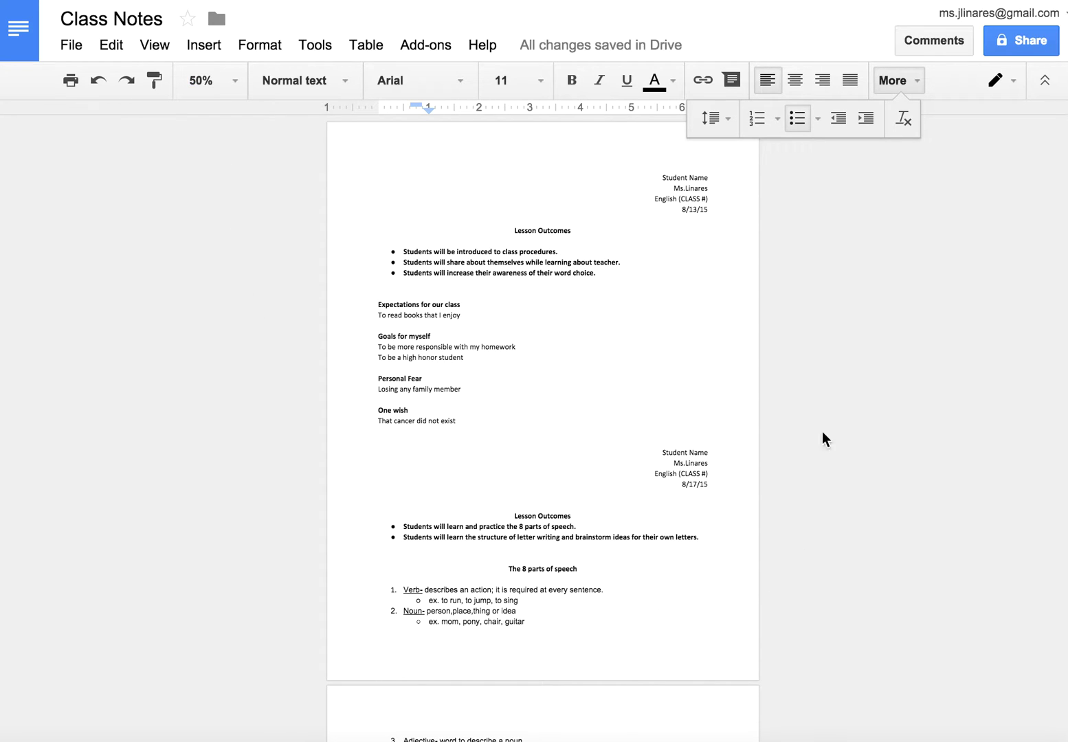
left_click(232, 86)
left_click(228, 111)
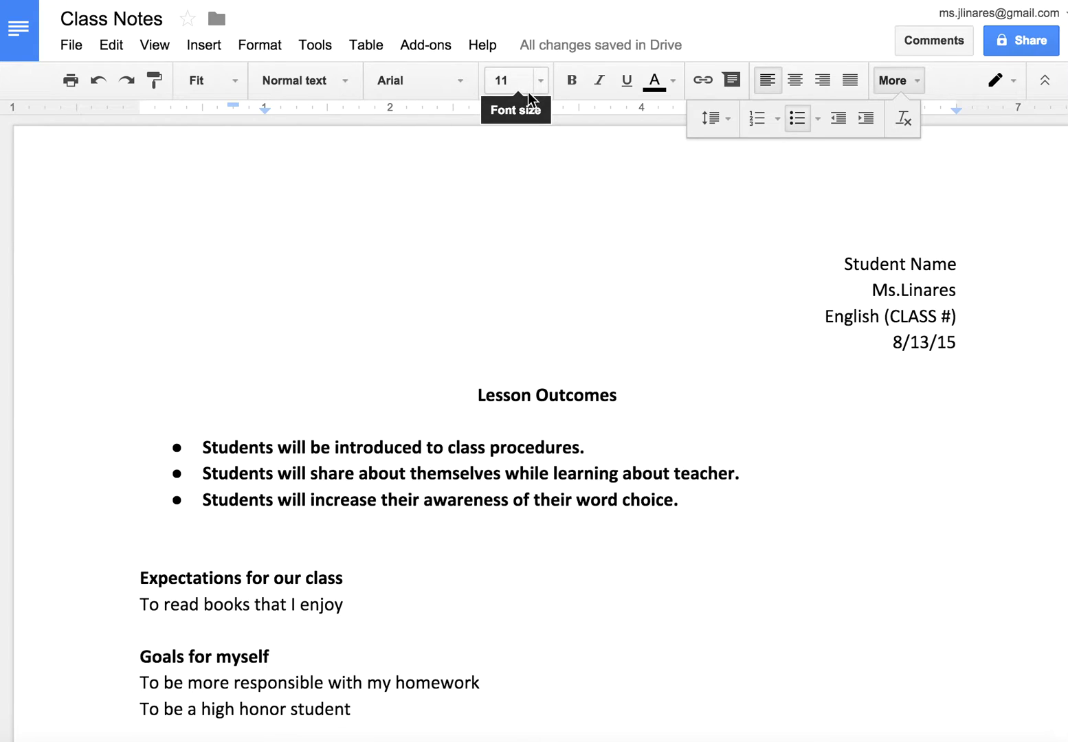
left_click(465, 87)
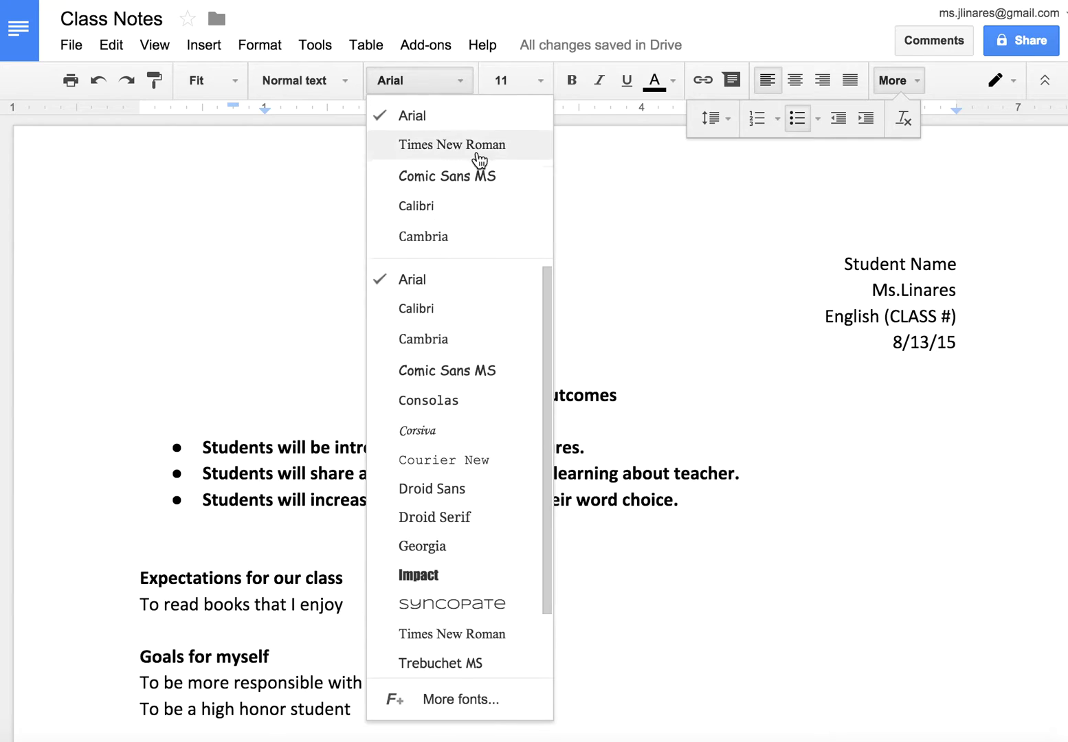
left_click(543, 84)
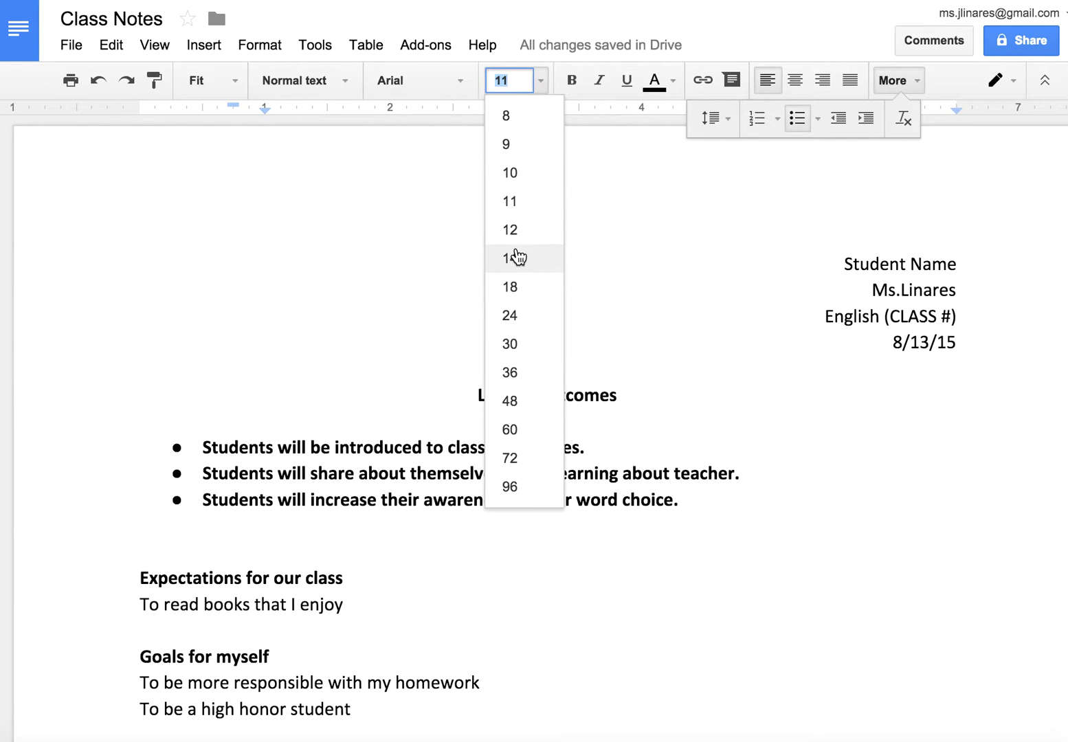
left_click(592, 216)
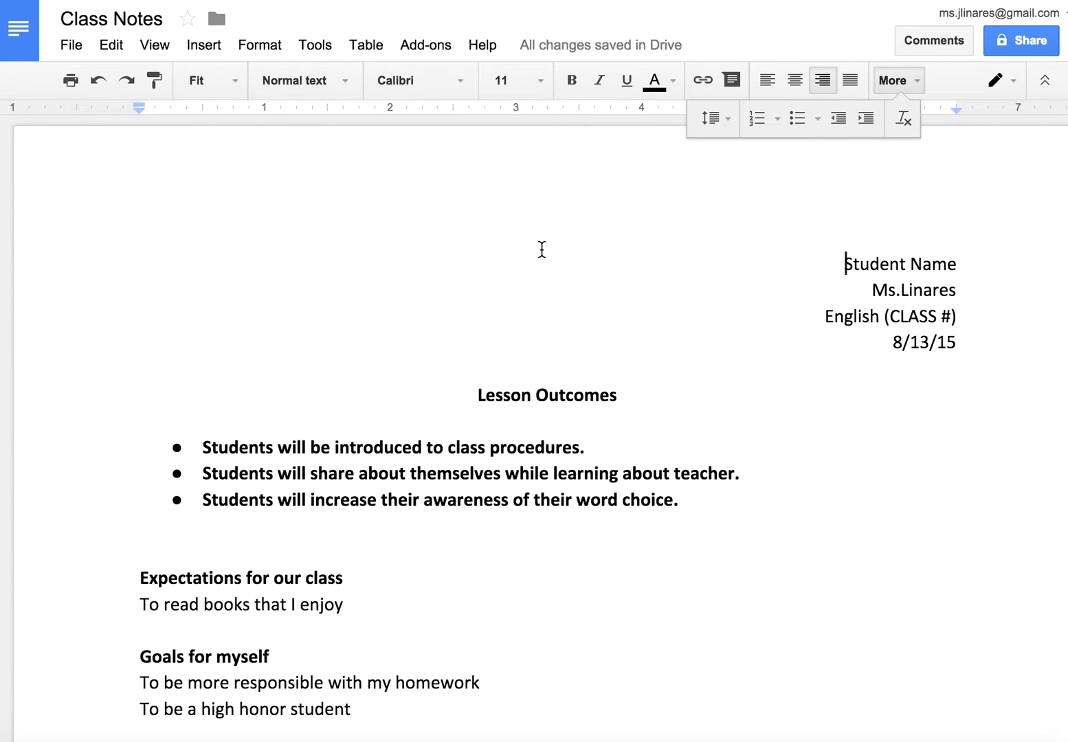
scroll(542, 249, "down", 2)
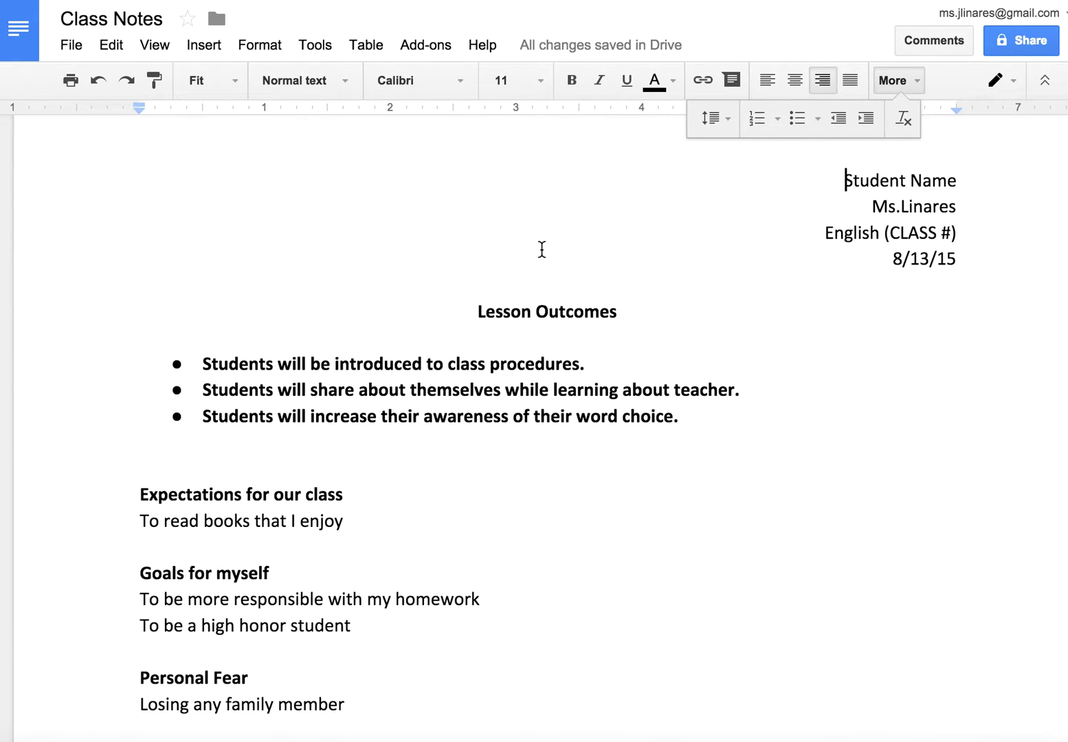
scroll(542, 248, "down", 2)
left_click_drag(475, 248, 697, 353)
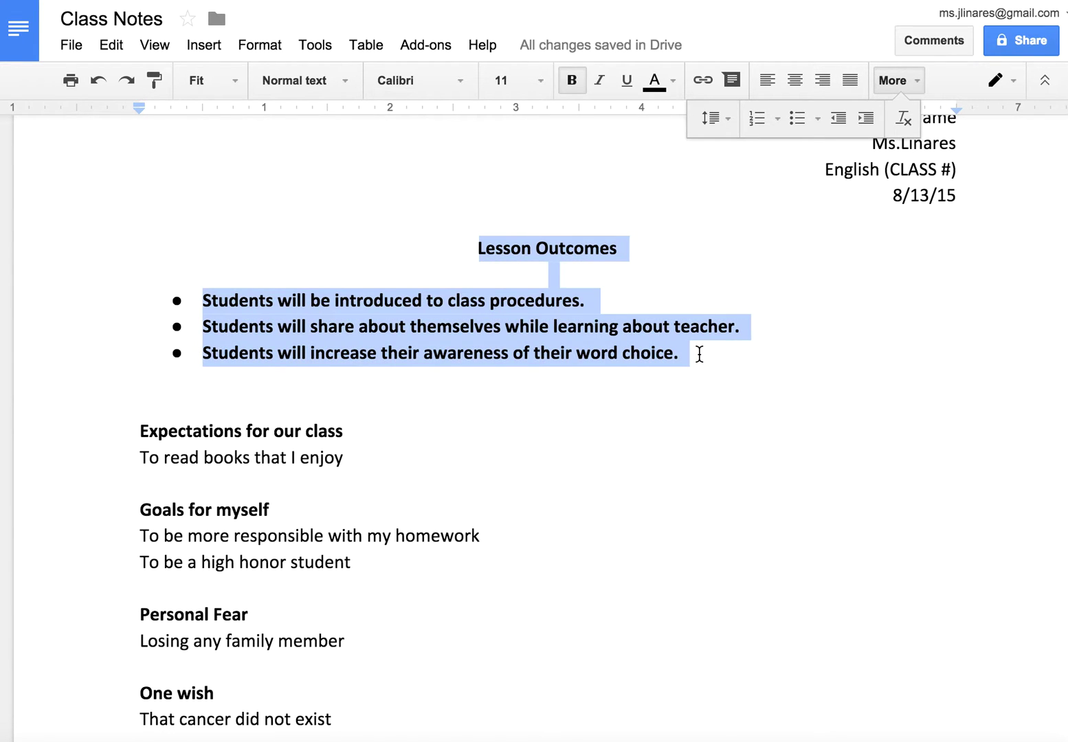
left_click_drag(347, 432, 140, 431)
left_click(461, 560)
scroll(460, 559, "down", 7)
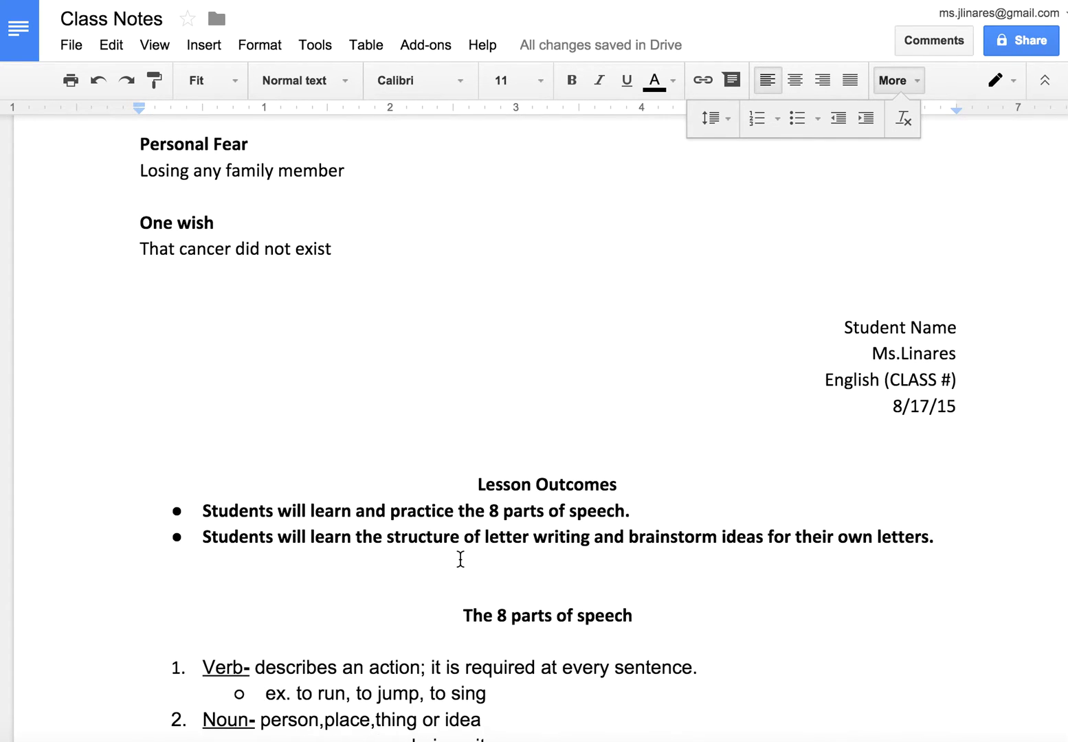
left_click_drag(463, 585, 634, 583)
left_click(620, 350)
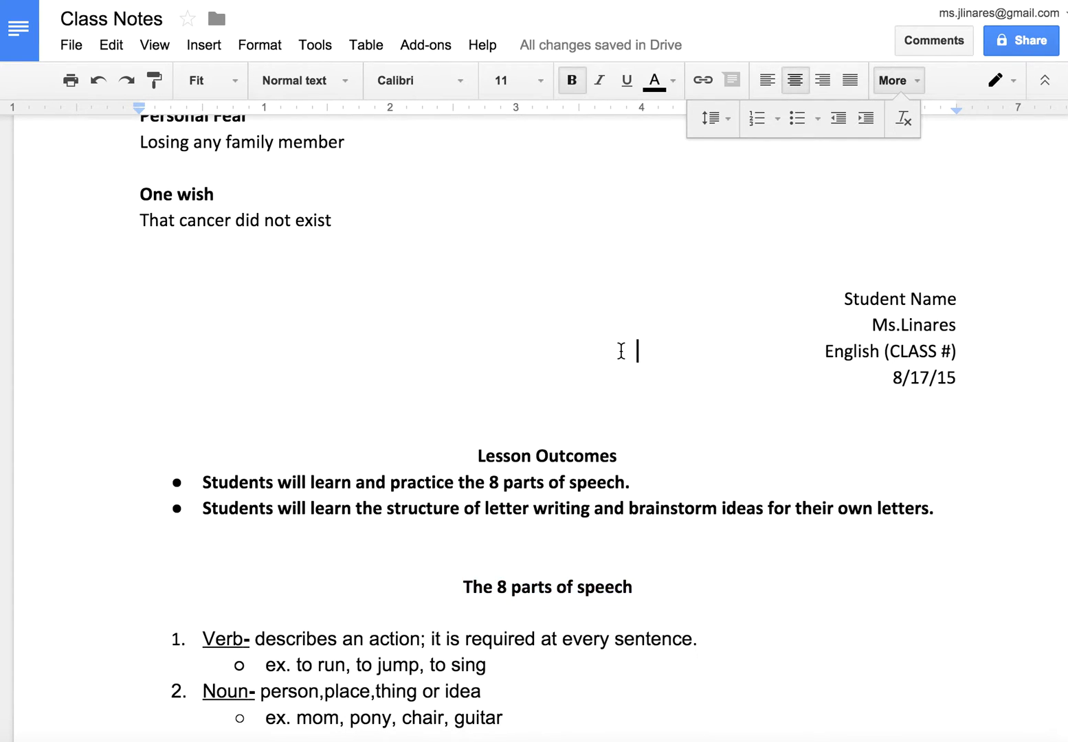
scroll(621, 351, "up", 2)
scroll(620, 351, "up", 7)
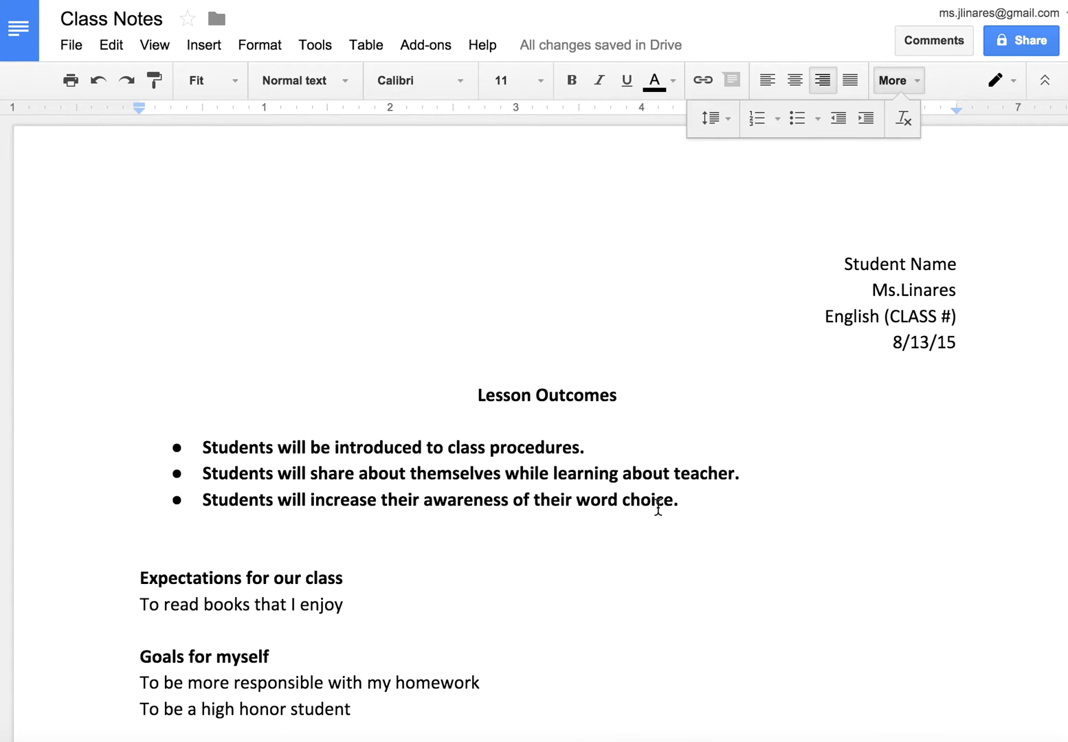
left_click_drag(697, 513, 477, 400)
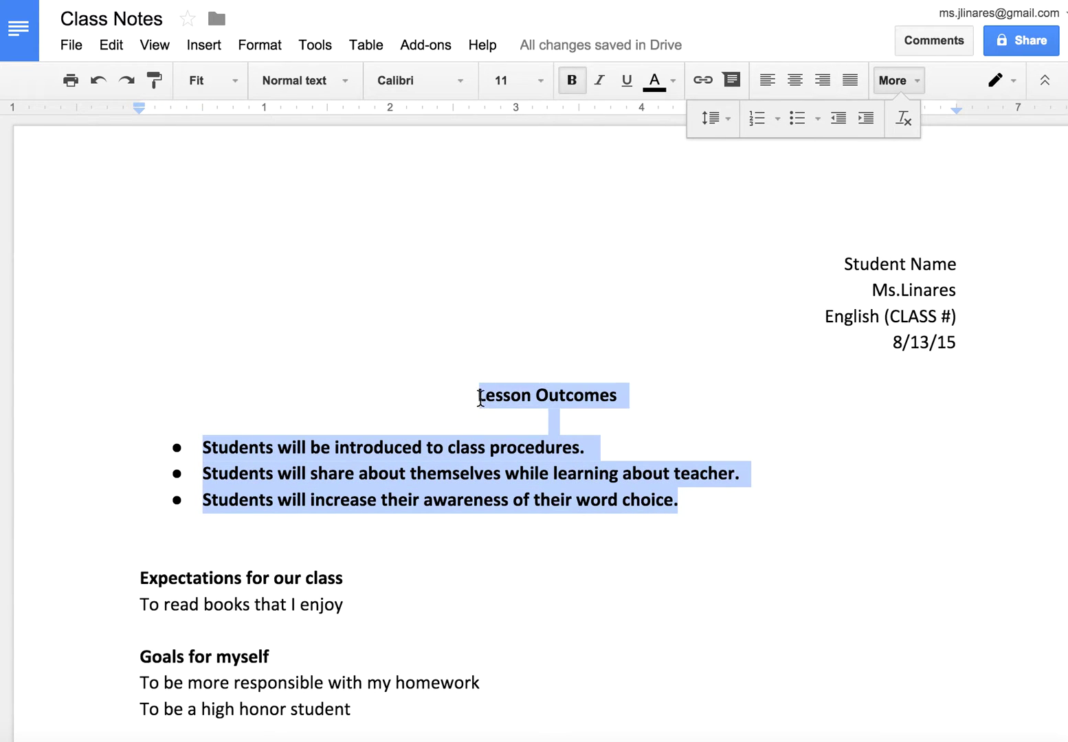
left_click(572, 80)
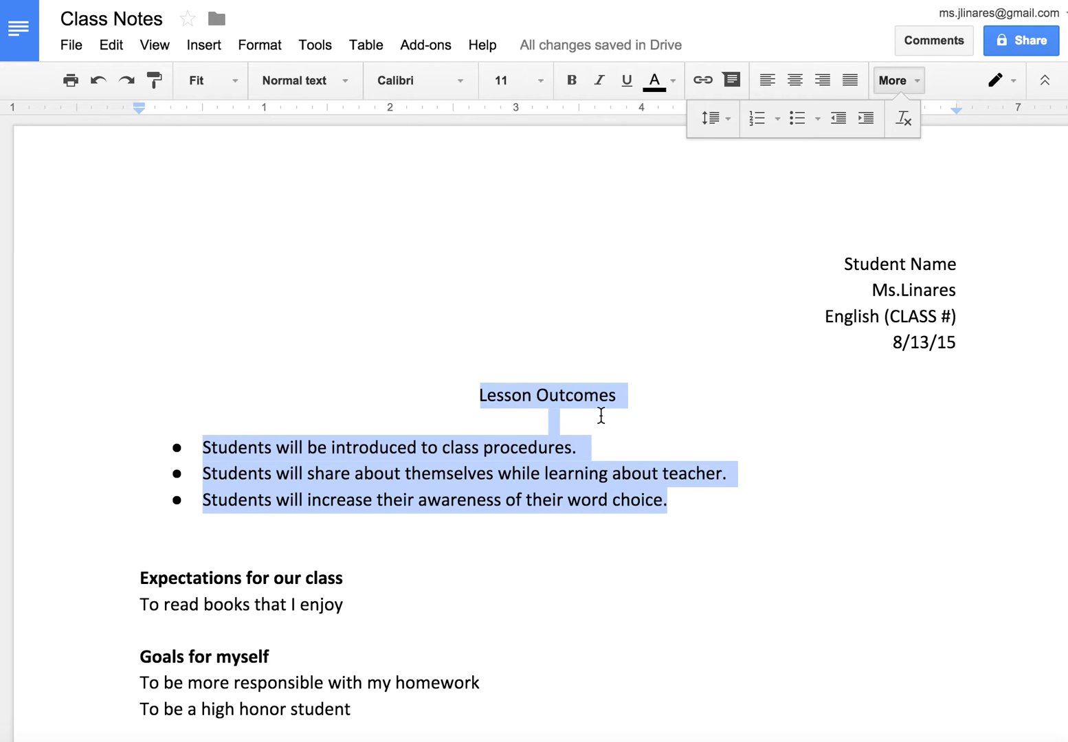
key("ctrl+b")
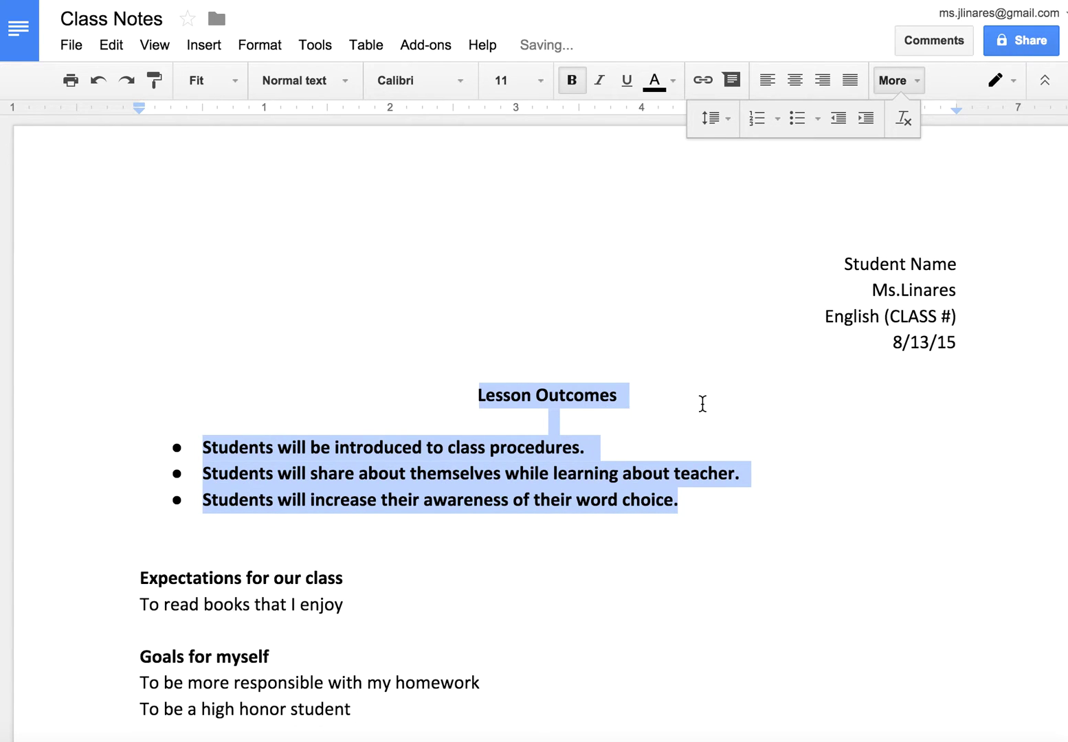
left_click(704, 378)
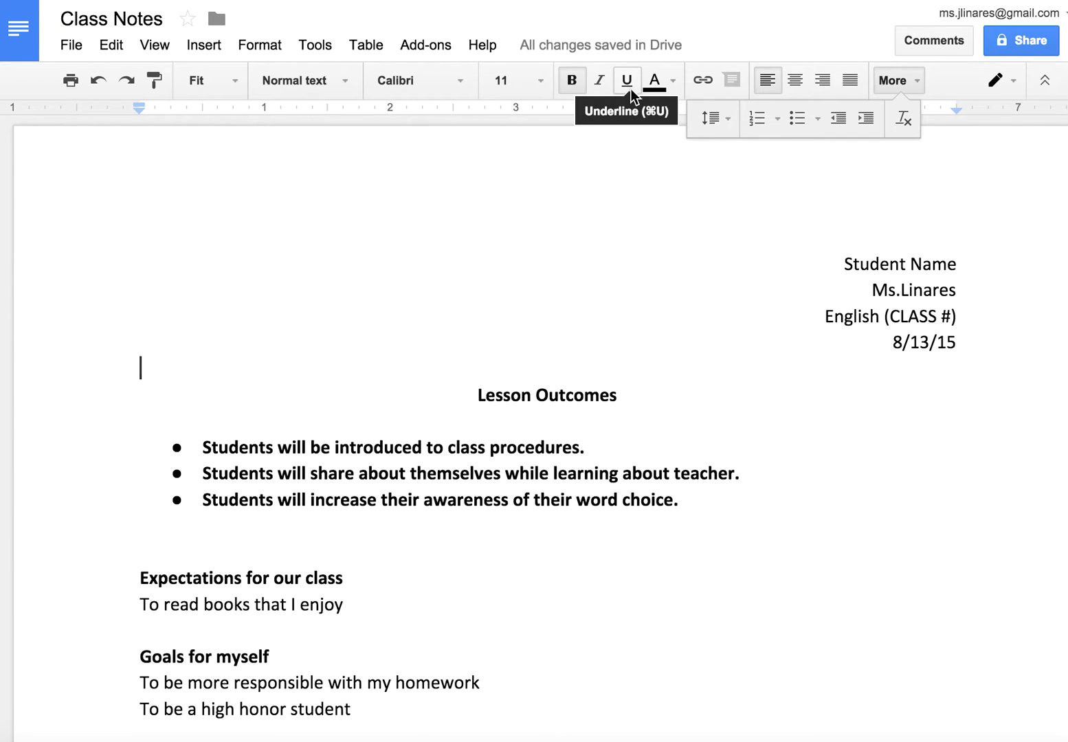
- Remove bold from the Lesson Outcomes heading and its three bullets with Ctrl+B
left_click_drag(684, 505, 479, 400)
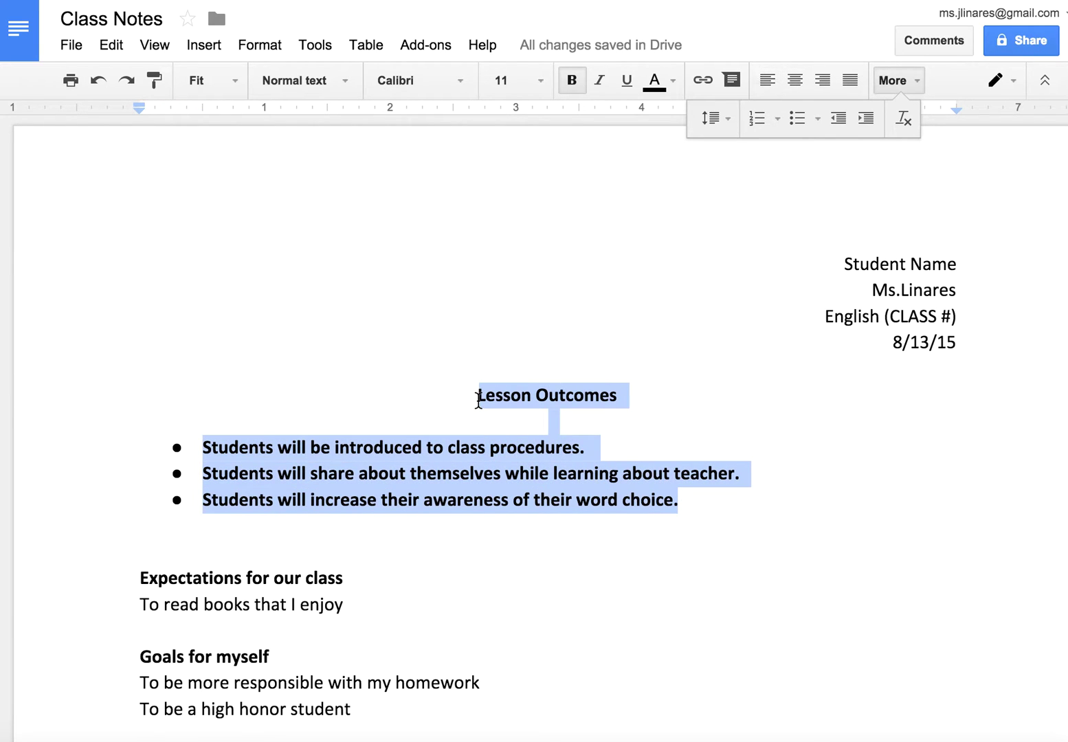
key("ctrl+b")
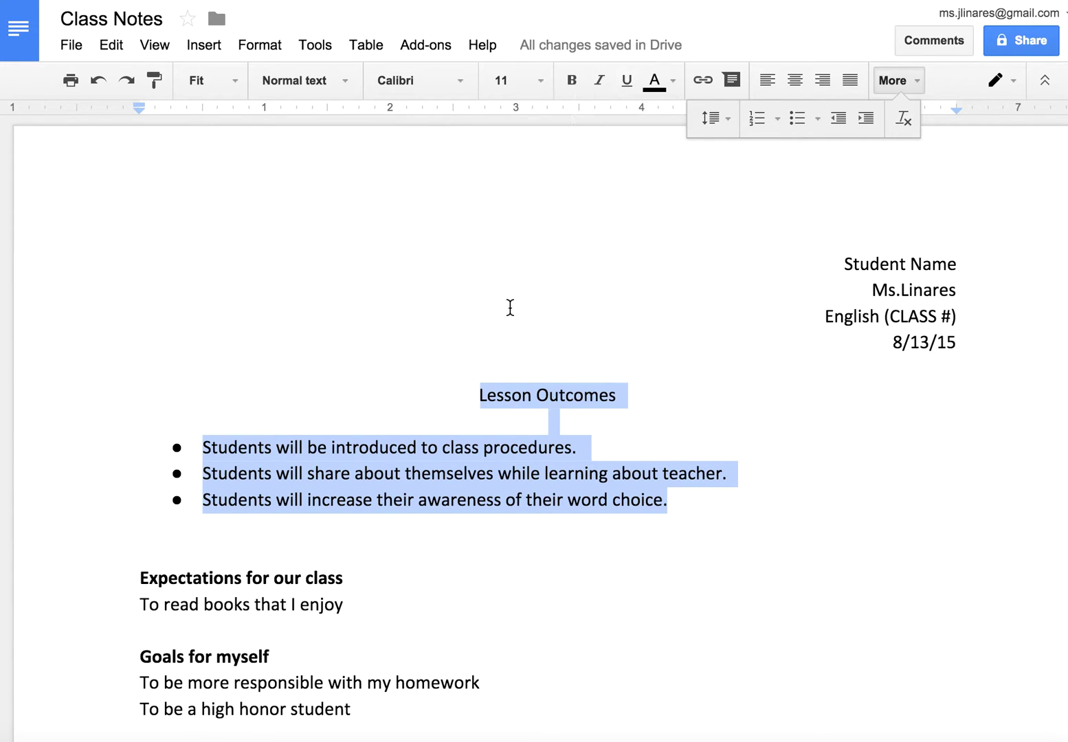
left_click(488, 321)
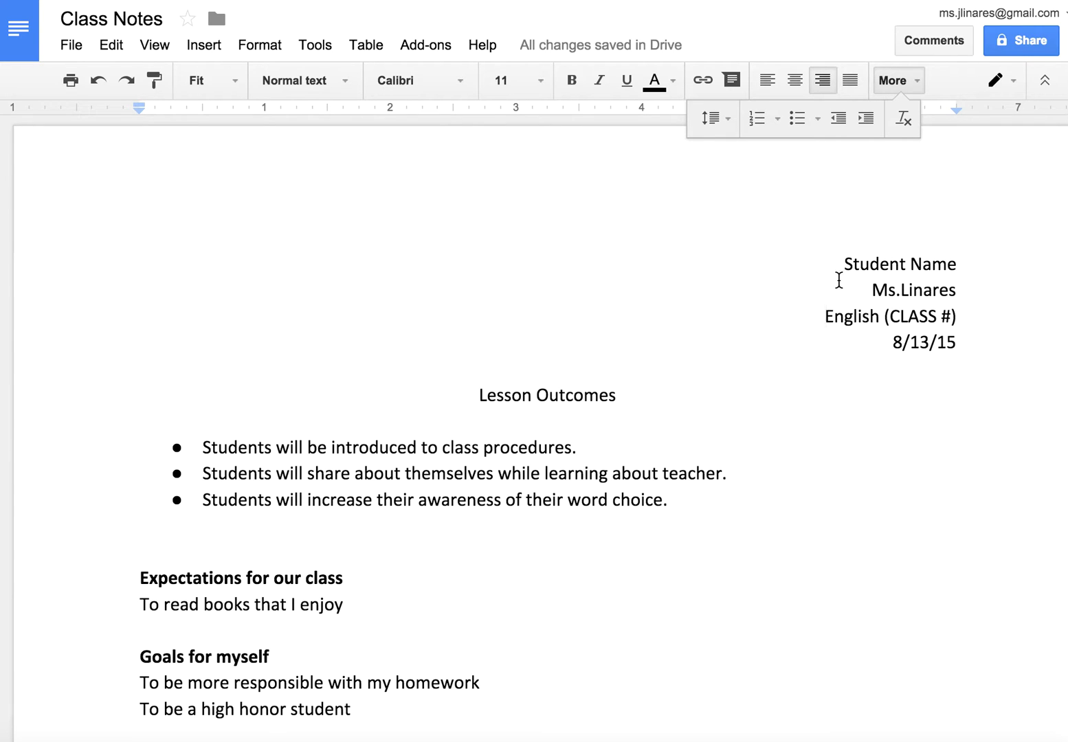
- Centre-align the Lesson Outcomes heading after briefly trying left alignment
left_click_drag(617, 395, 483, 395)
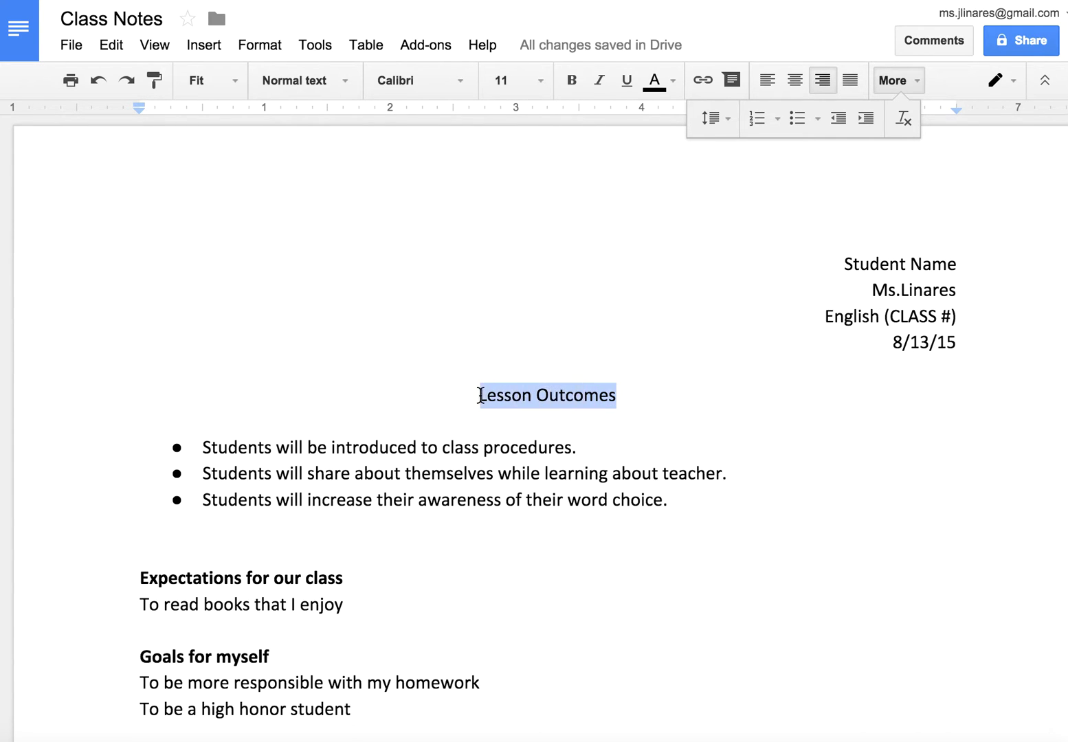
left_click(767, 82)
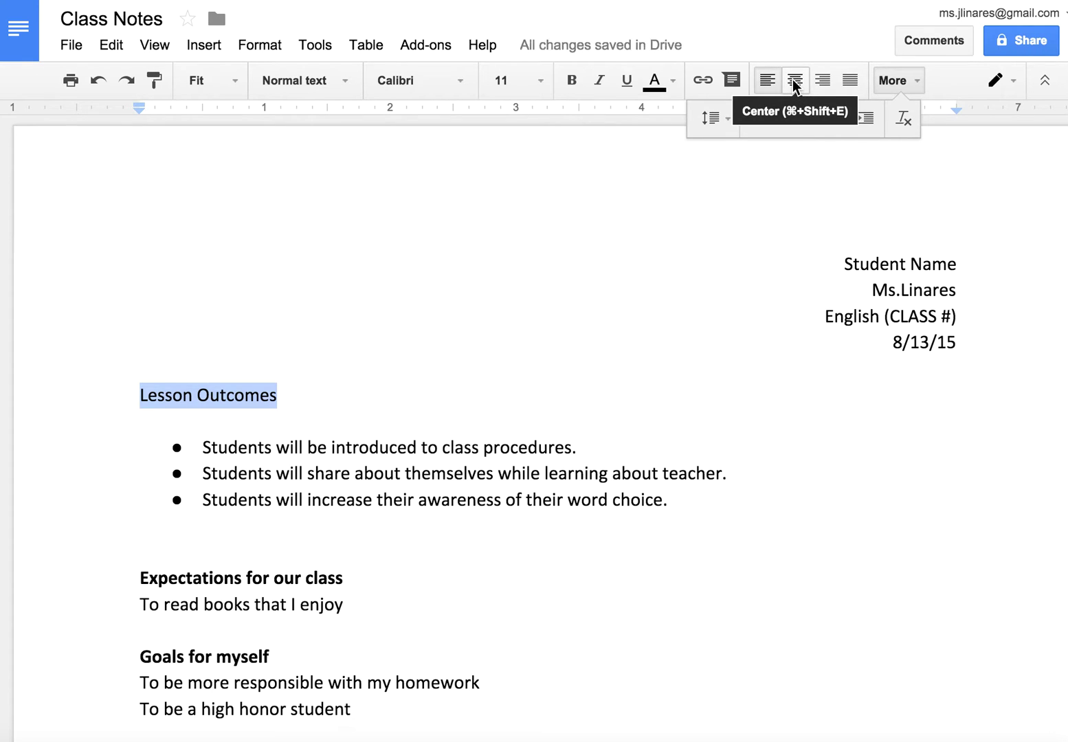
left_click(794, 83)
- Try left-aligning the student header lines, then set them back to right-aligned
left_click_drag(960, 342, 846, 267)
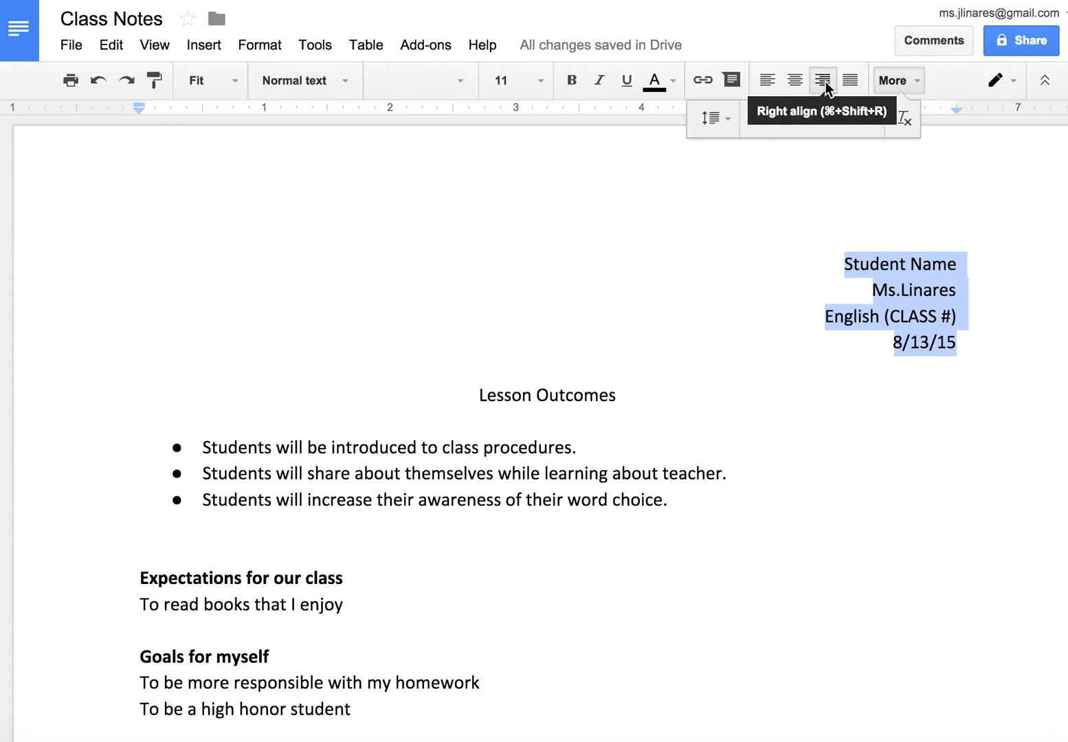
left_click(767, 83)
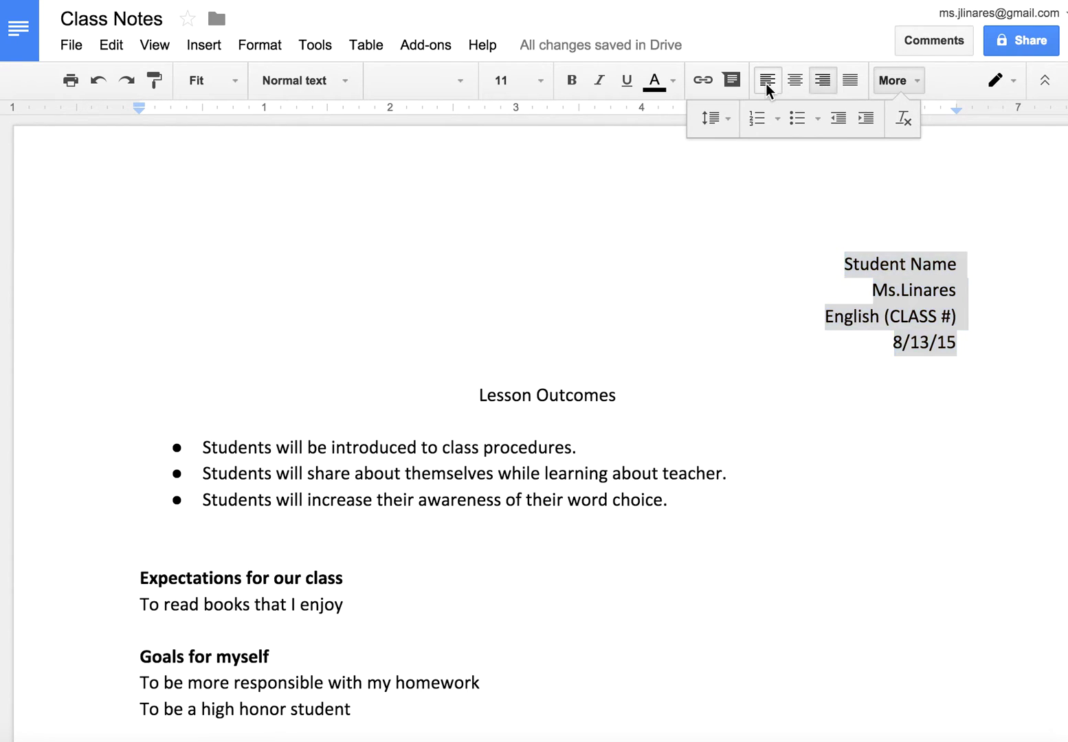
left_click(817, 83)
left_click(774, 394)
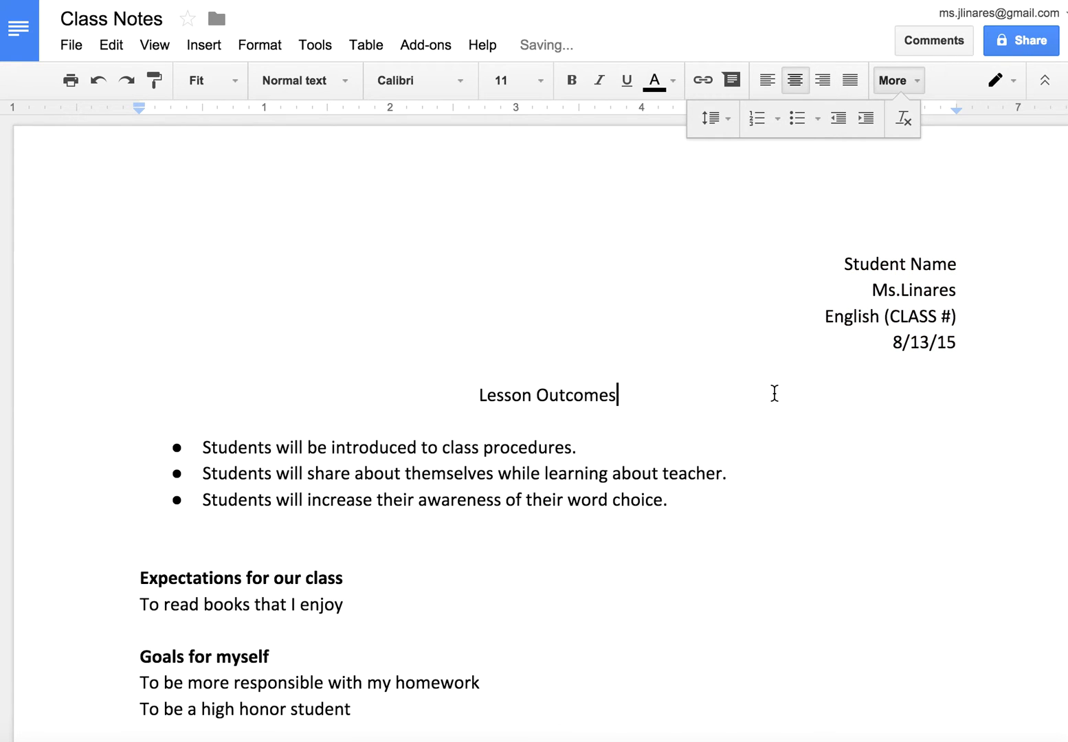
scroll(775, 393, "down", 3)
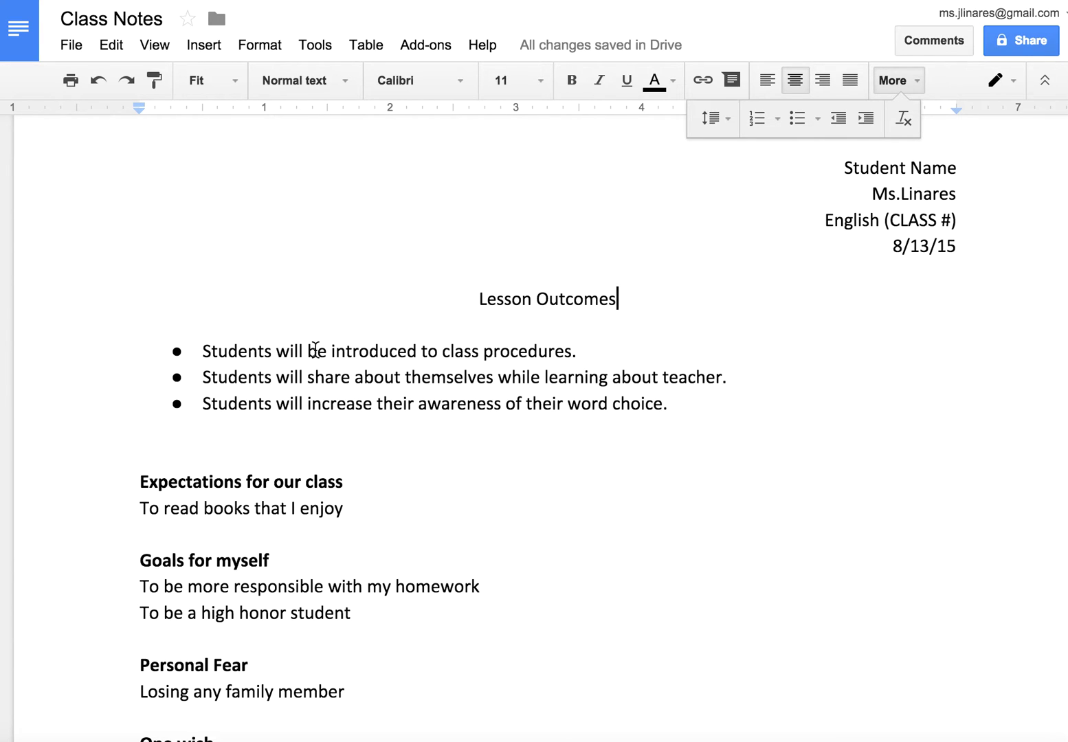
- Add, then remove, a blank line after 'That cancer did not exist'
scroll(412, 499, "down", 5)
left_click(708, 427)
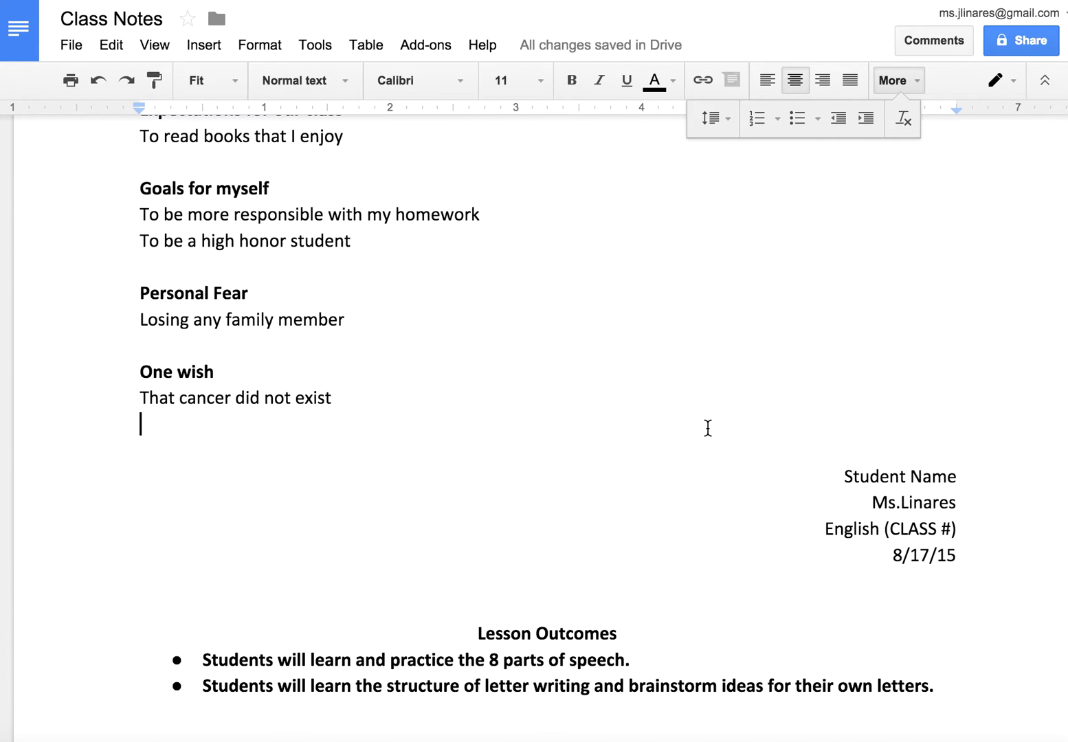
key("Return")
key("Return")
key("Return")
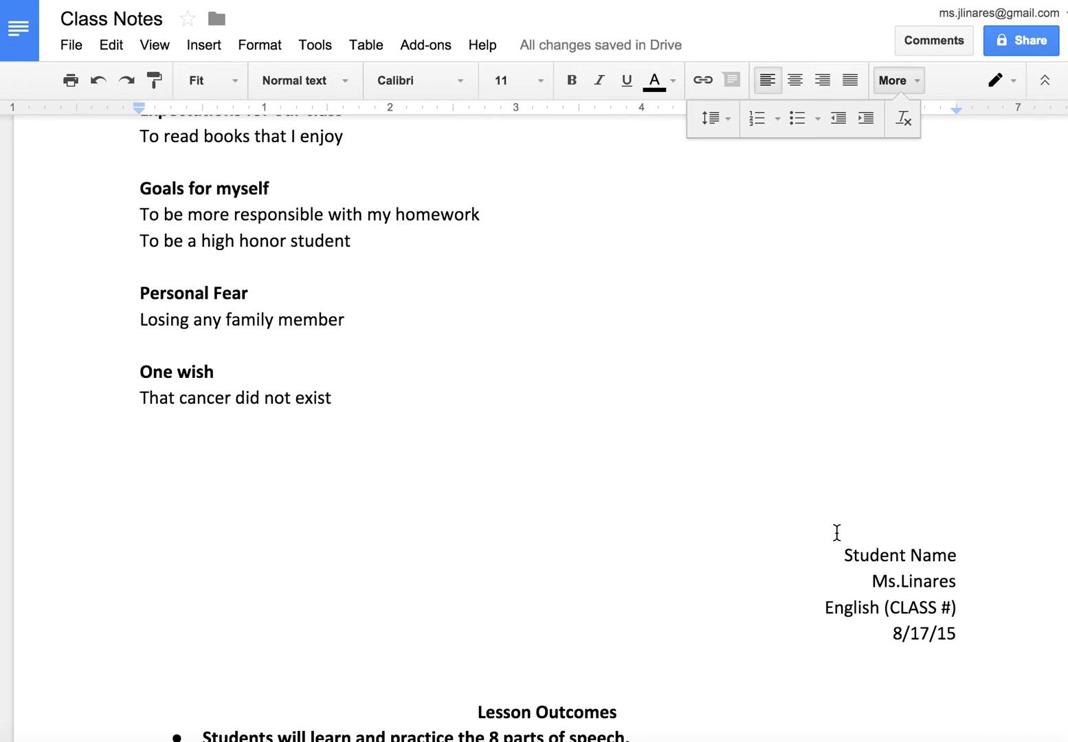
key("BackSpace")
key("BackSpace")
key("BackSpace")
key("BackSpace")
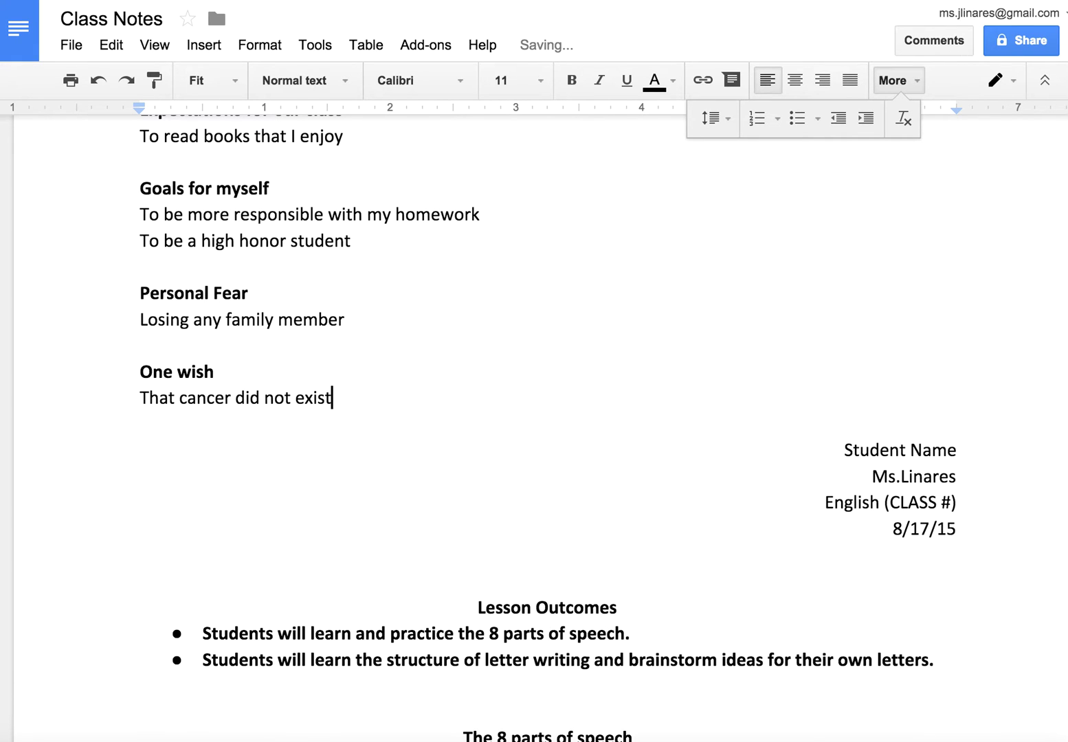
- Insert a page break before the second Student Name block via the Insert menu
left_click(846, 451)
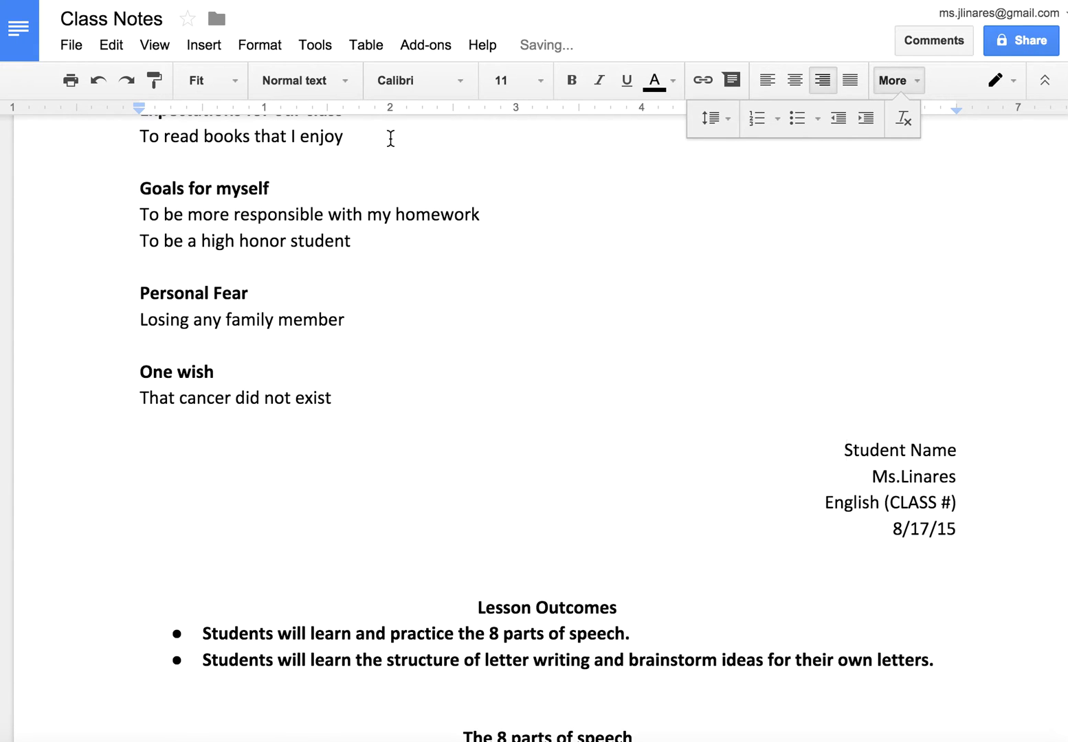
left_click(218, 46)
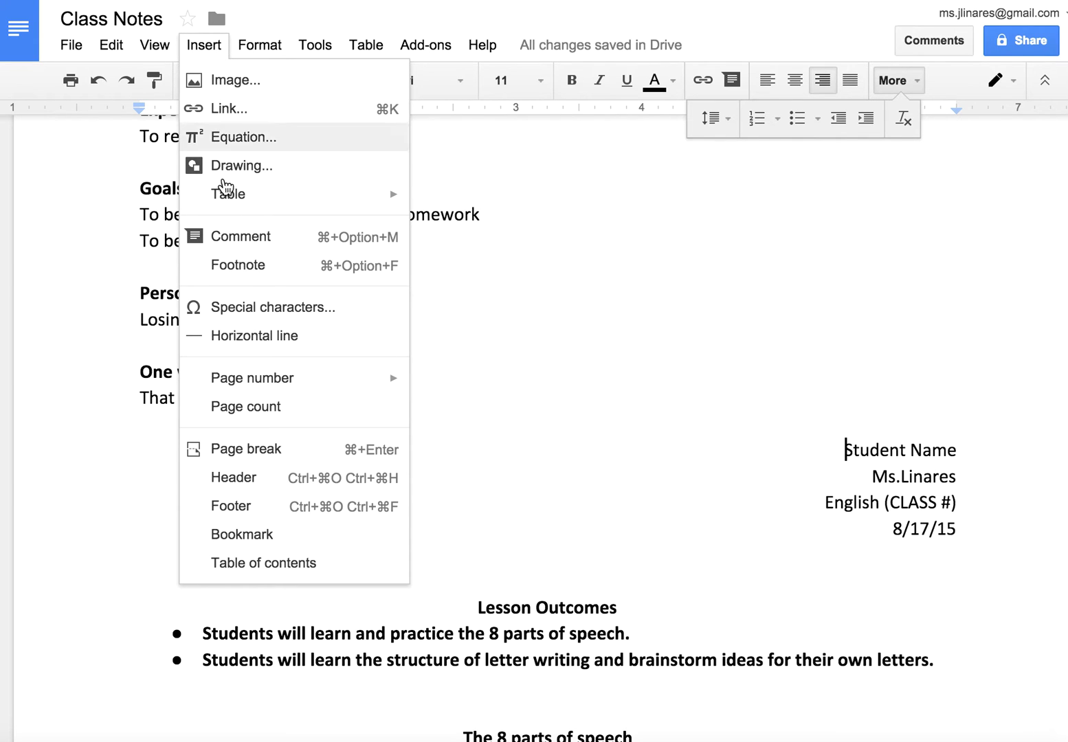
left_click(258, 448)
scroll(544, 415, "down", 5)
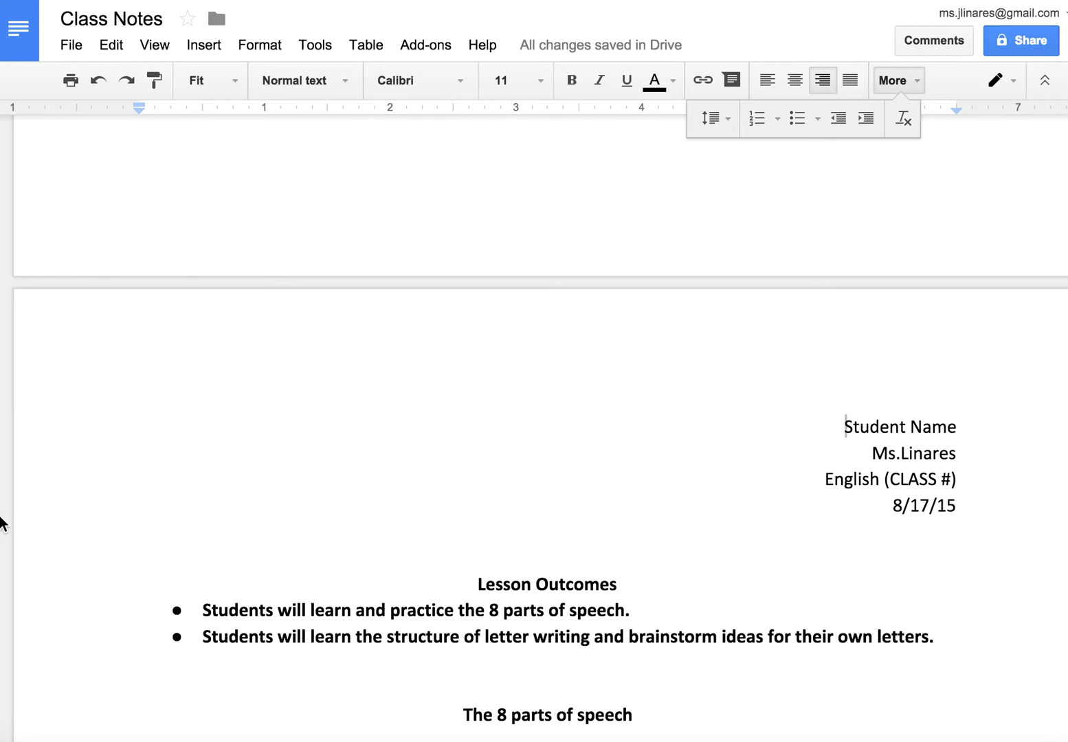
scroll(260, 418, "up", 1)
scroll(260, 417, "up", 15)
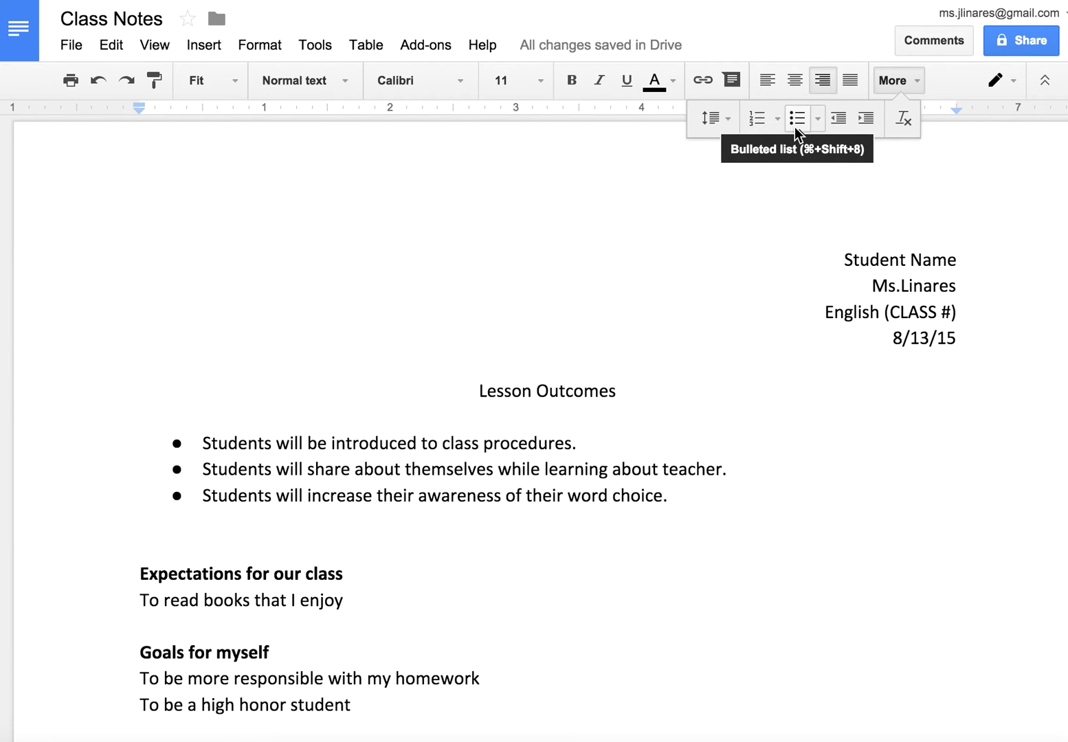
- Bold the first Lesson Outcomes heading and its three bullets with Ctrl+B
left_click_drag(694, 499, 478, 402)
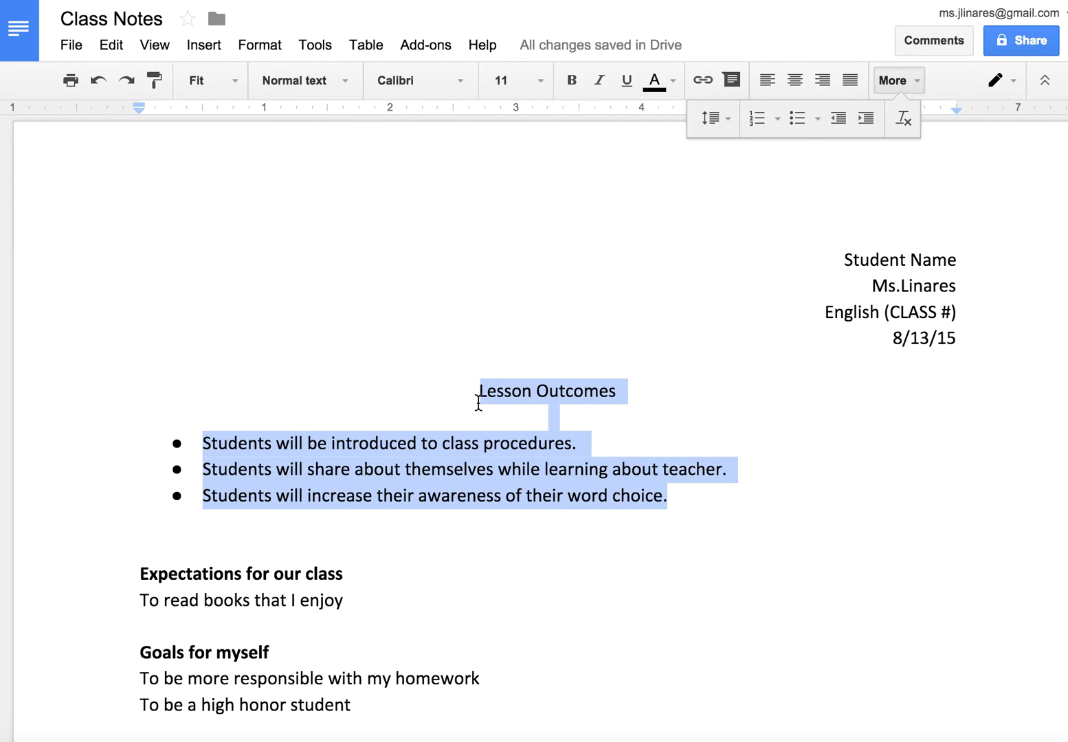
key("ctrl+b")
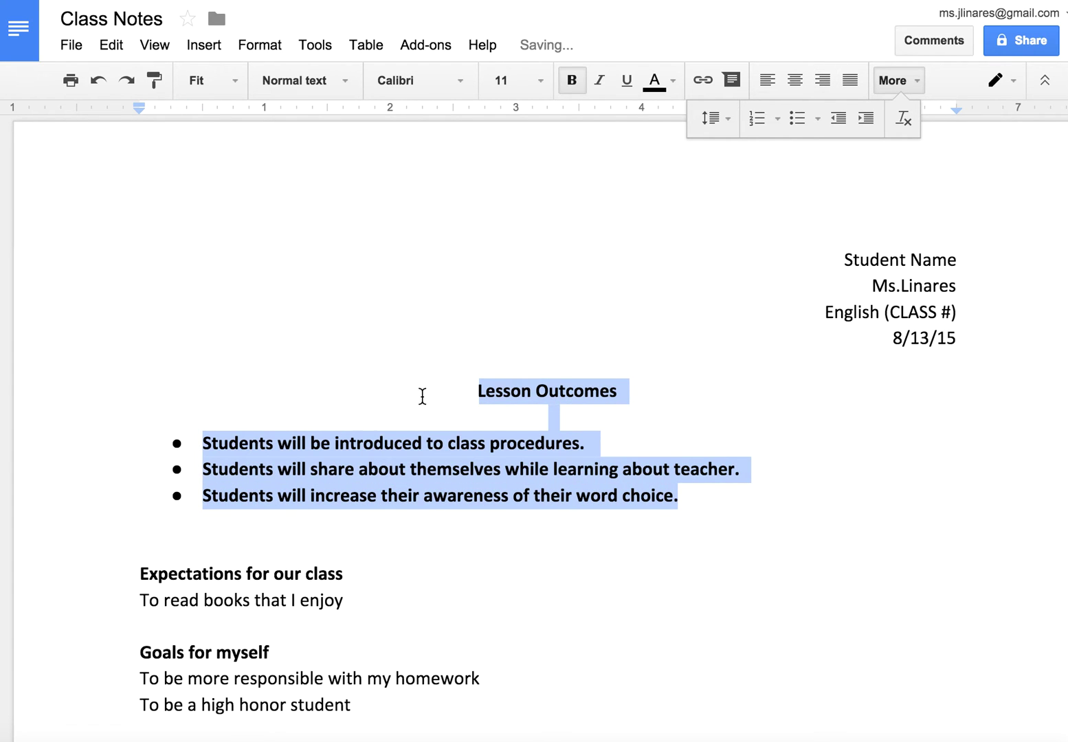
left_click(206, 441)
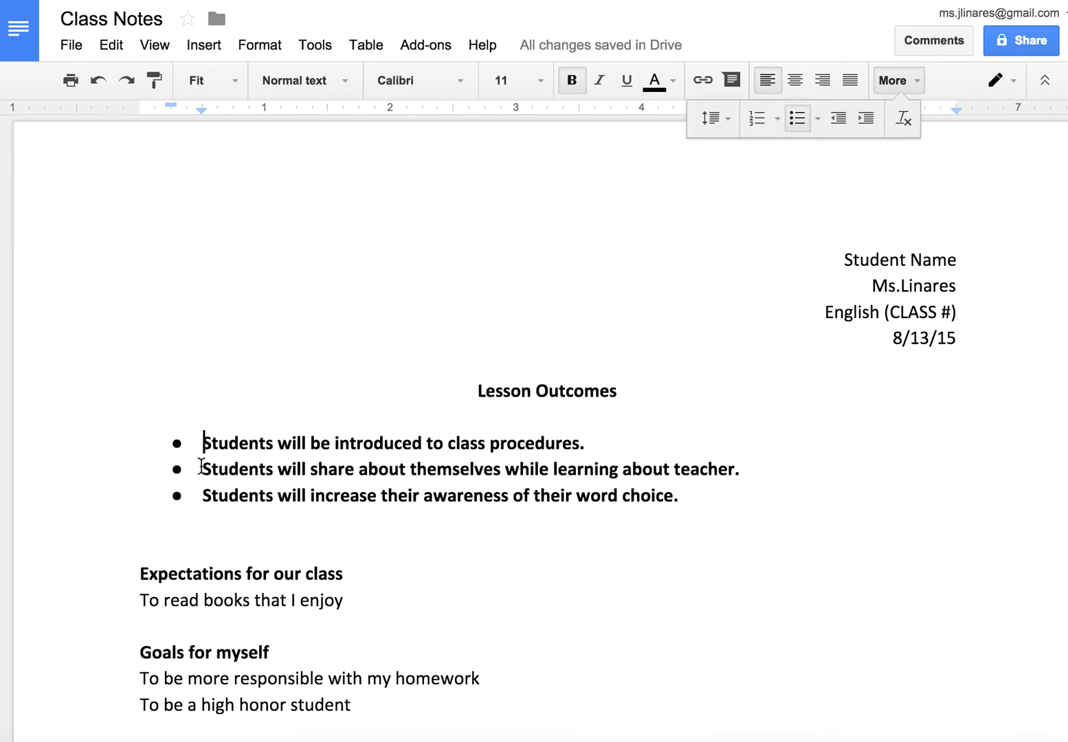
scroll(488, 459, "down", 15)
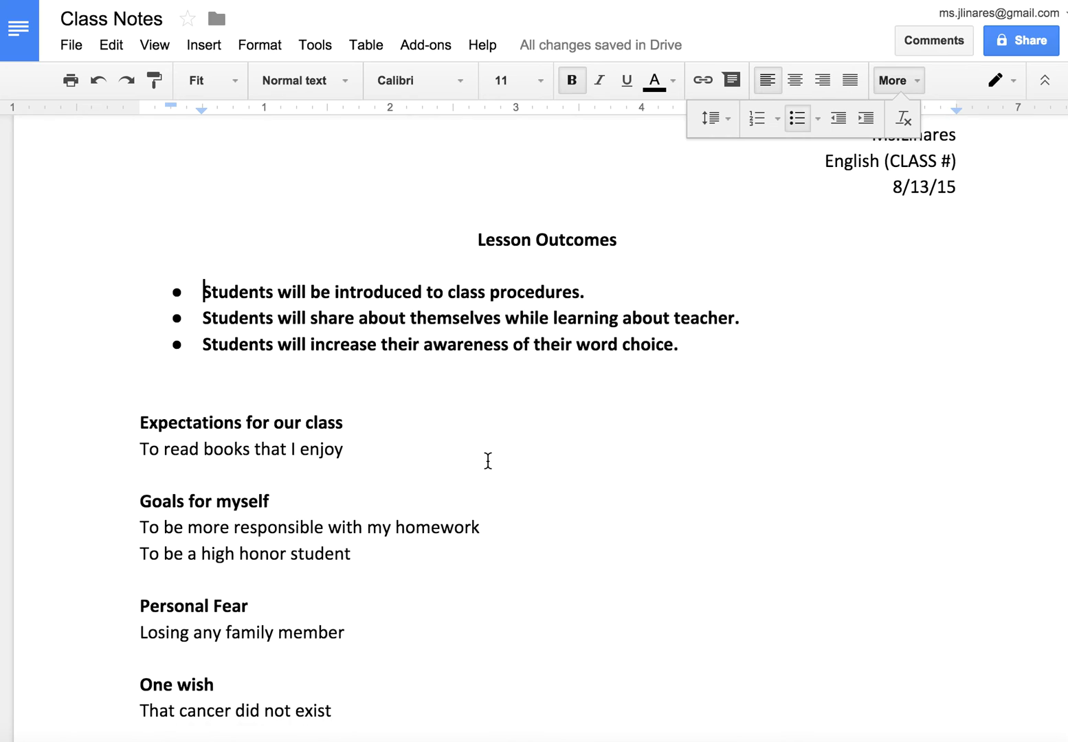
scroll(487, 460, "down", 8)
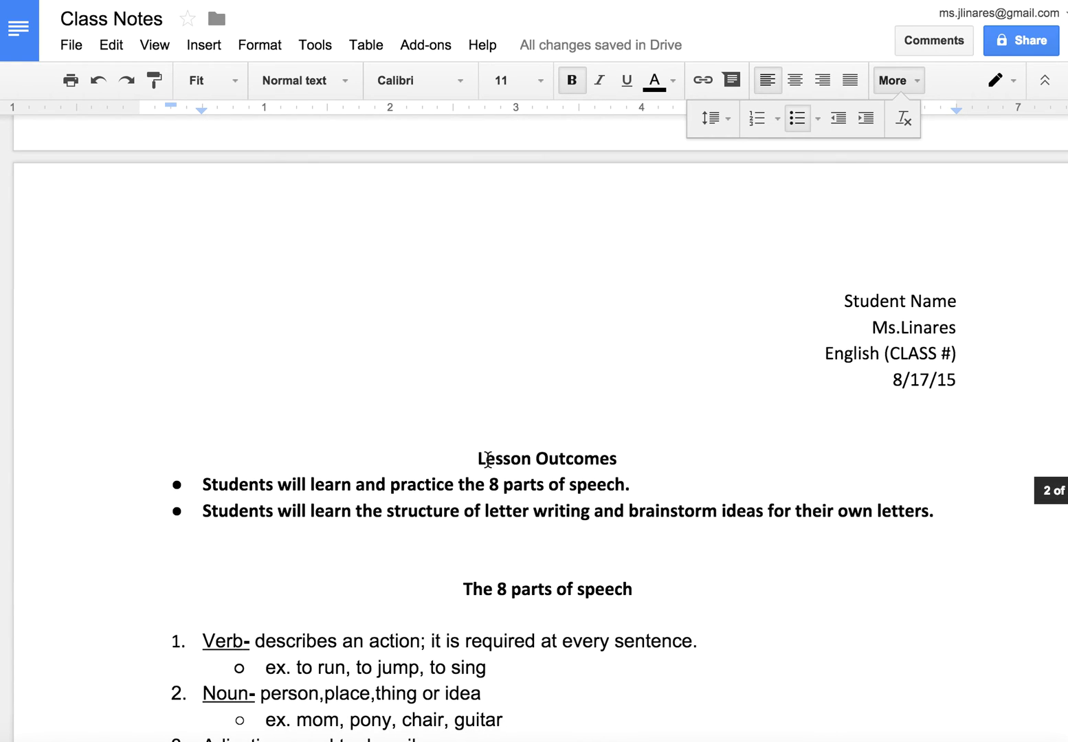
- Select the heading 'The 8 parts of speech' and move to the empty line below it
left_click_drag(473, 323, 624, 322)
left_click(703, 343)
scroll(313, 401, "down", 3)
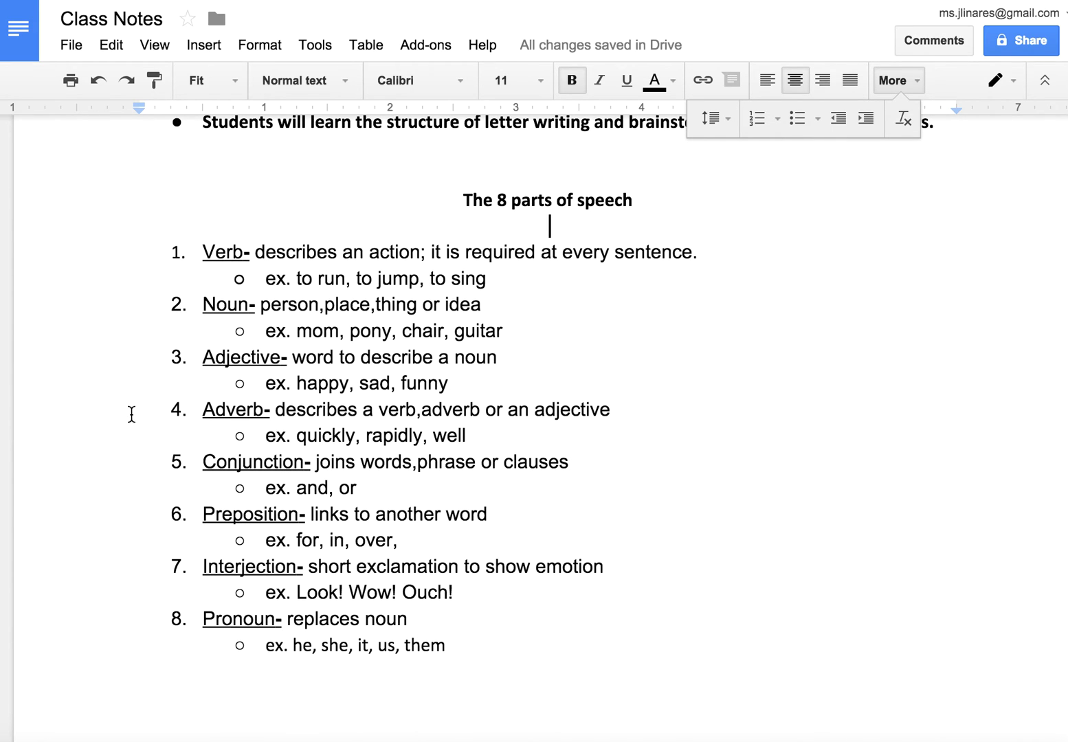
scroll(132, 414, "up", 3)
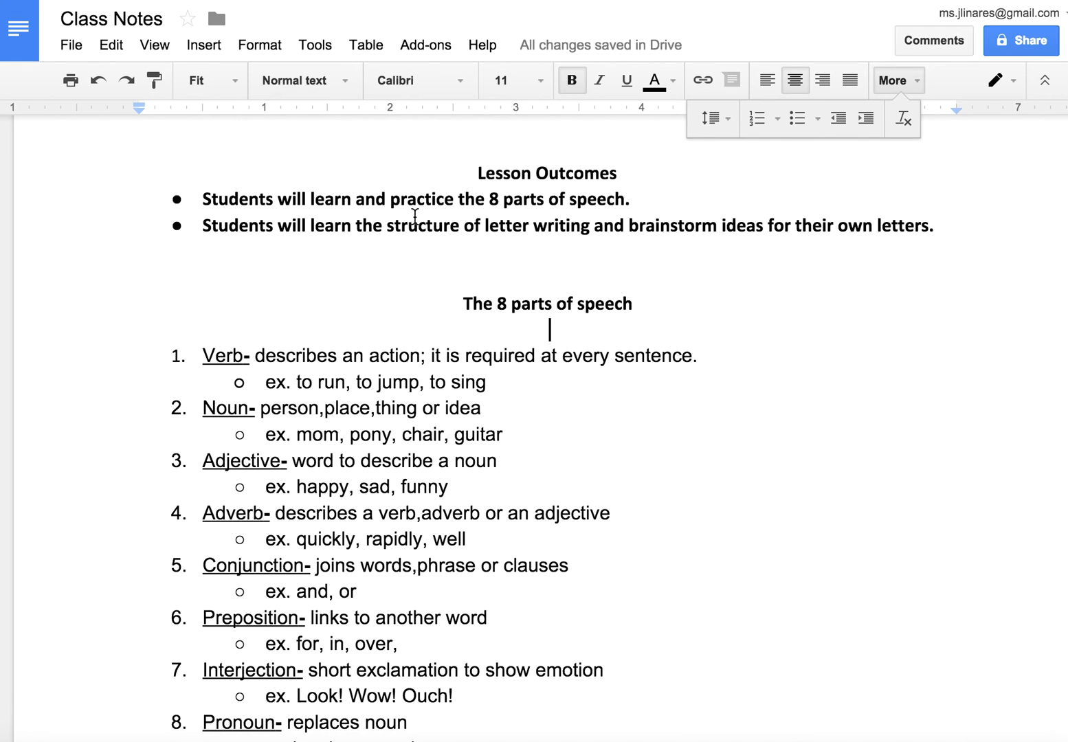
left_click(438, 201)
key("BackSpace")
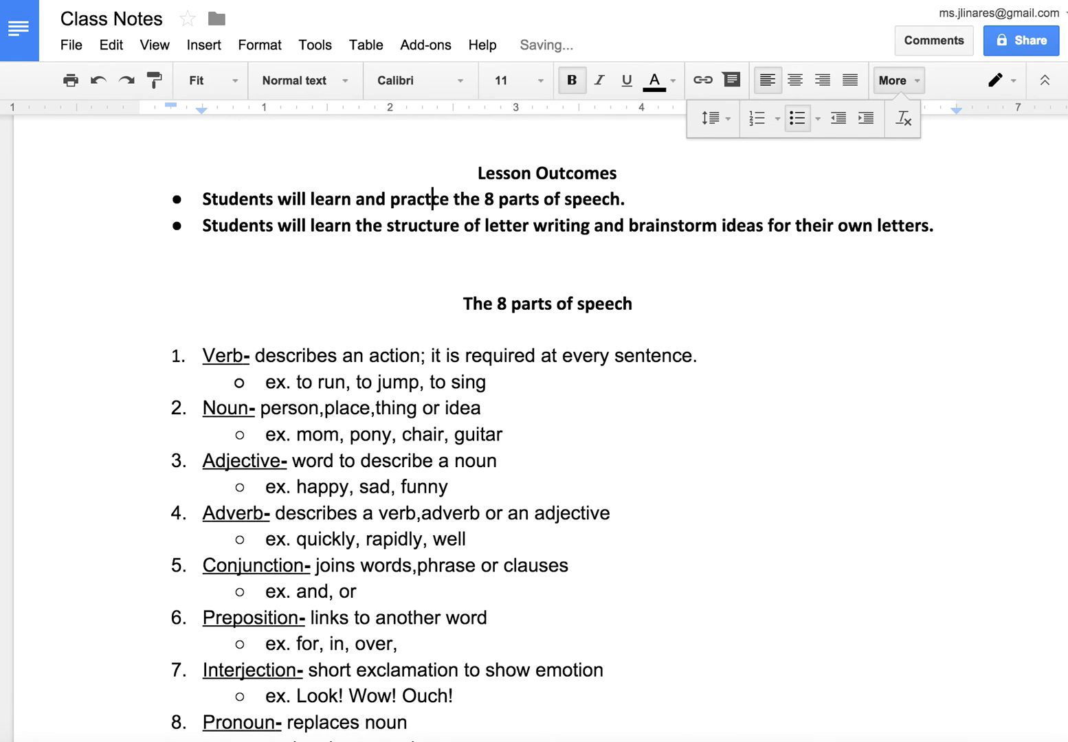
left_click(411, 280)
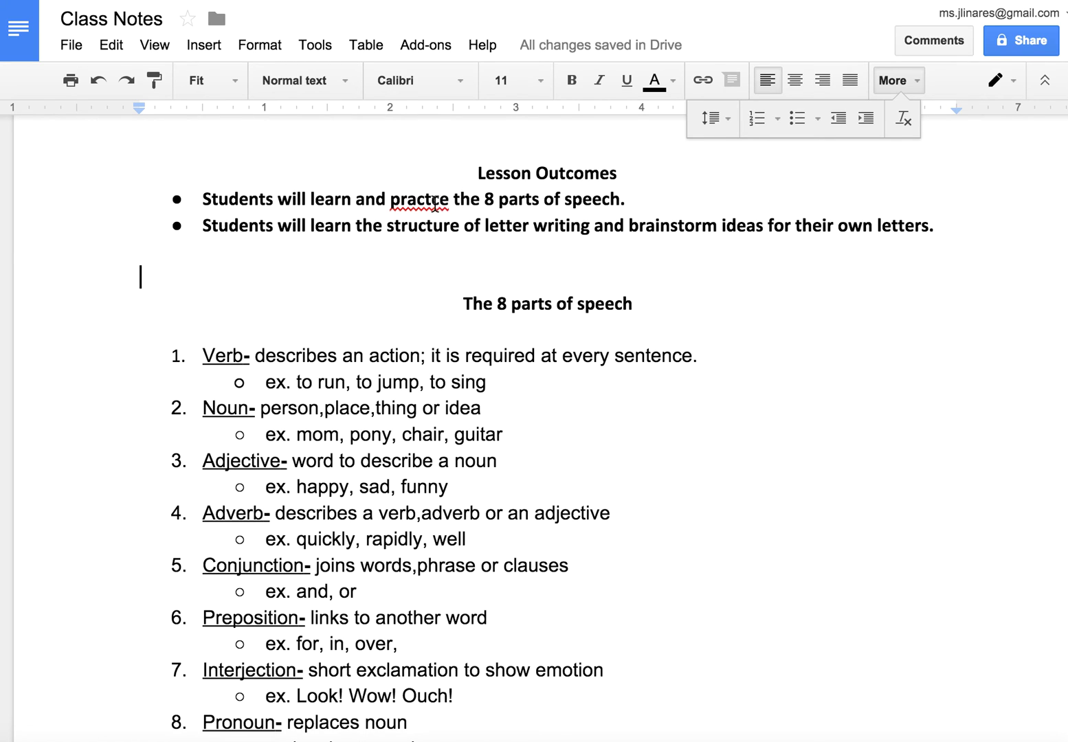
left_click(433, 200)
type("i")
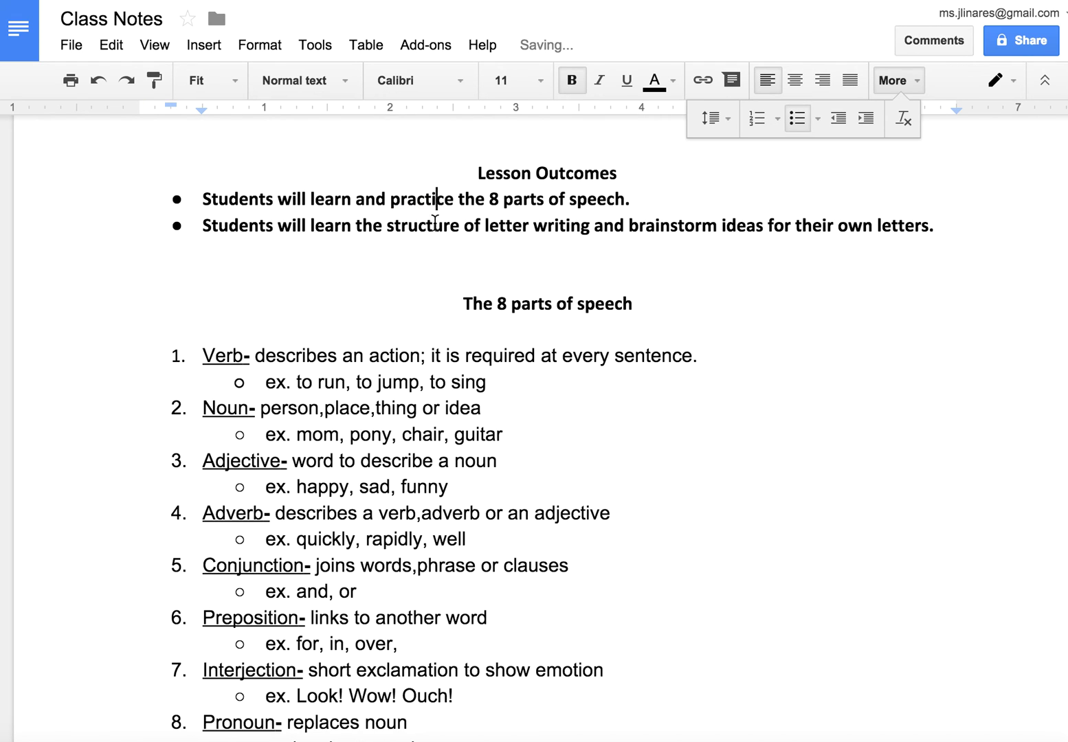
left_click(420, 382)
scroll(416, 386, "down", 10)
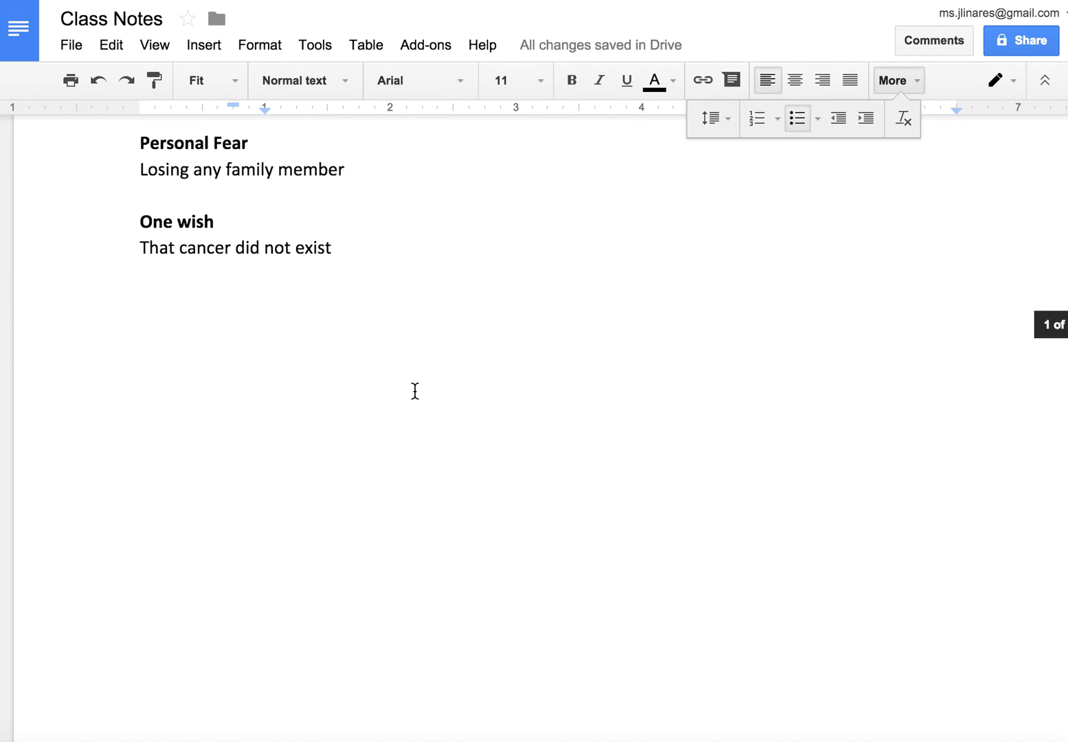
scroll(415, 391, "up", 15)
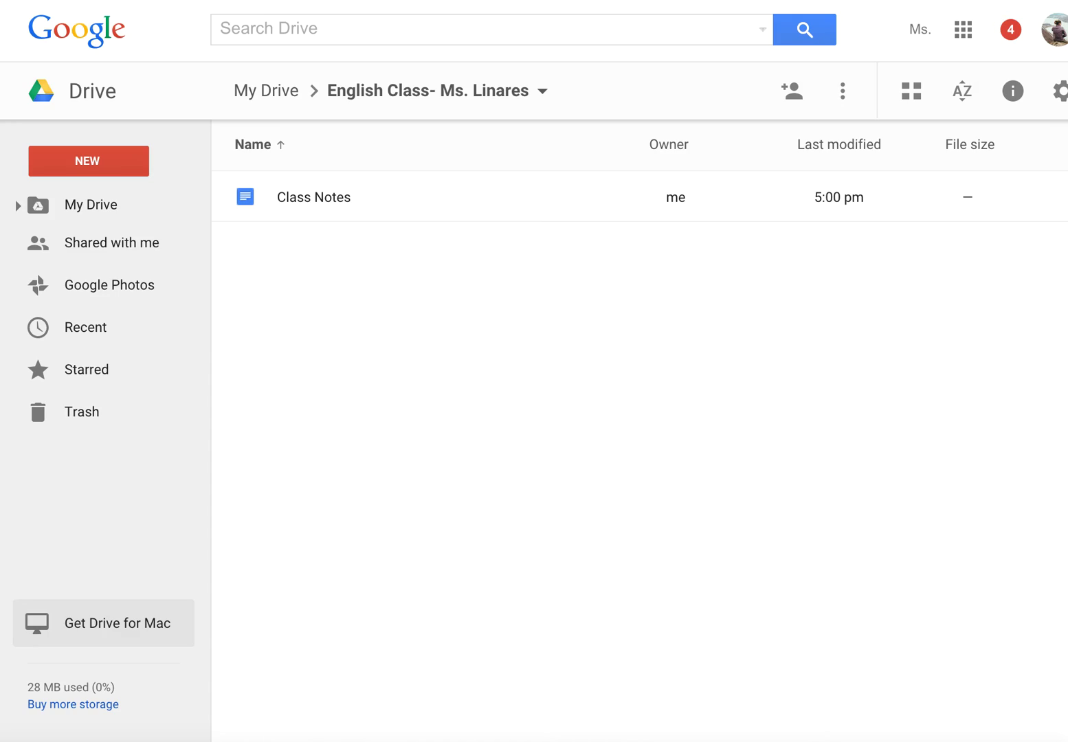